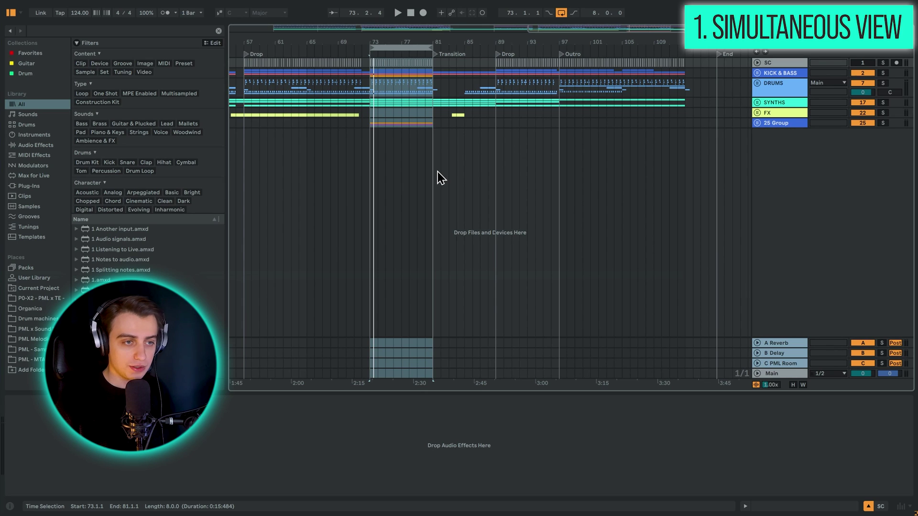
# Flip between Session and Arrangement views, then show the mixer beneath the arrangement
pyautogui.press('Tab')
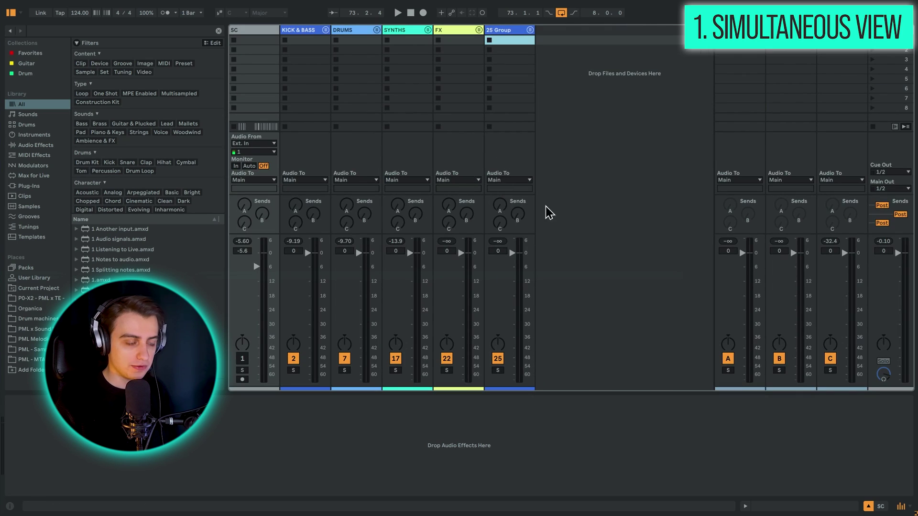
pyautogui.press('Tab')
pyautogui.press('Tab')
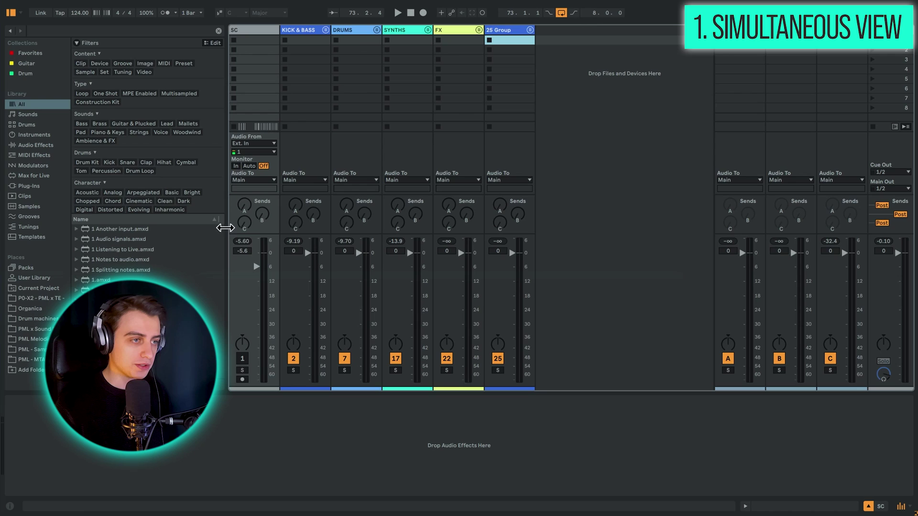
pyautogui.press('Tab')
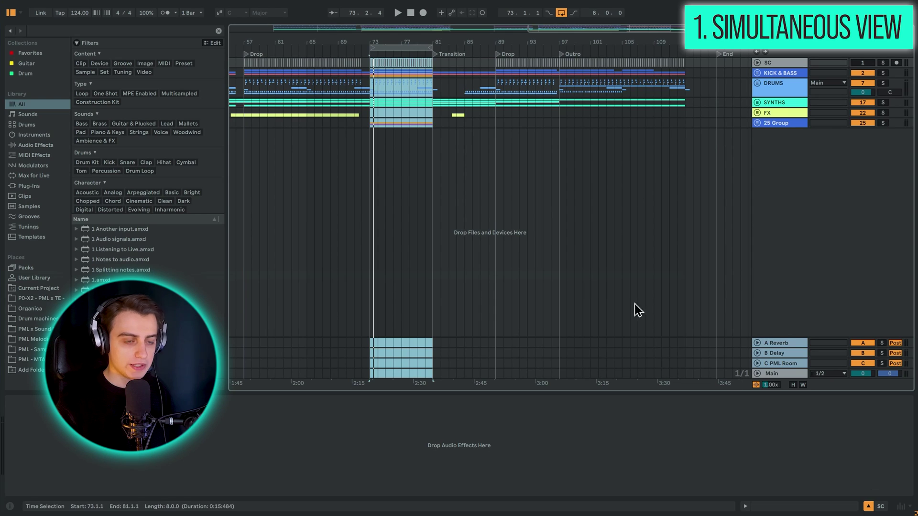
pyautogui.click(902, 508)
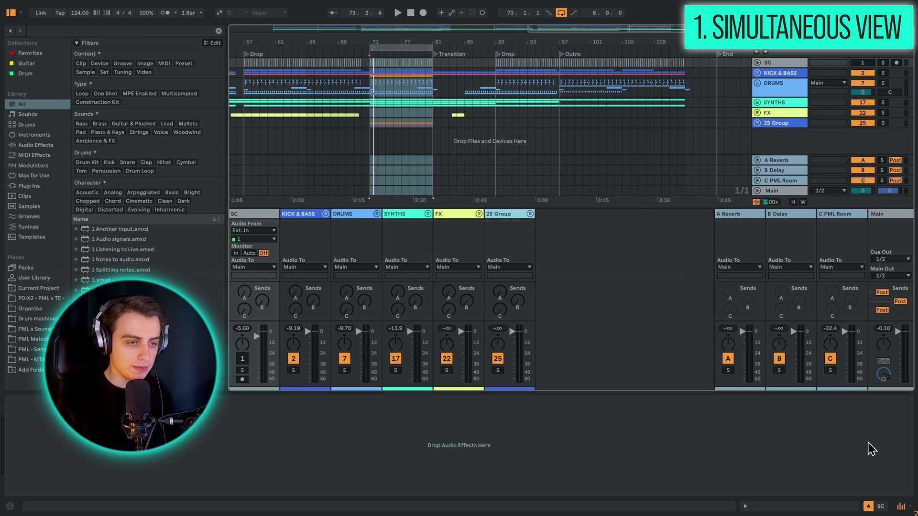
# Hide the mixer's In/Out and Sends sections and make the mixer taller
pyautogui.click(912, 509)
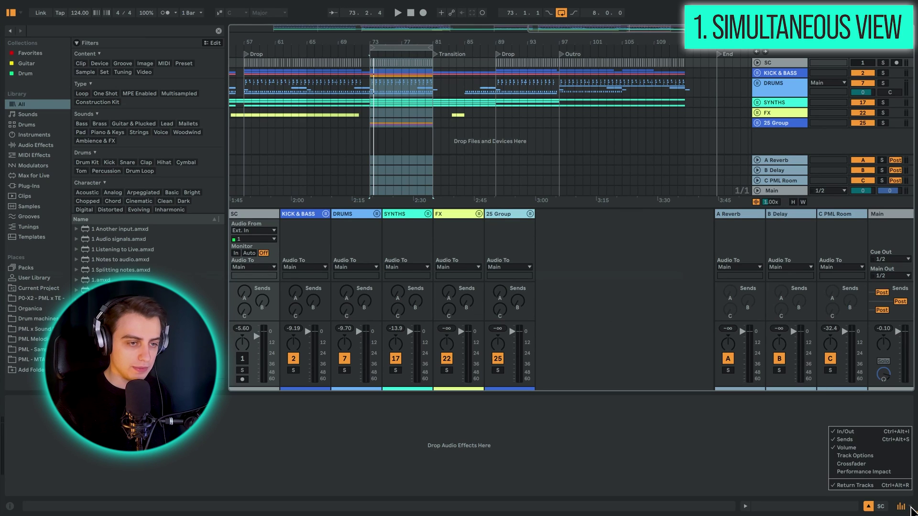
pyautogui.click(860, 432)
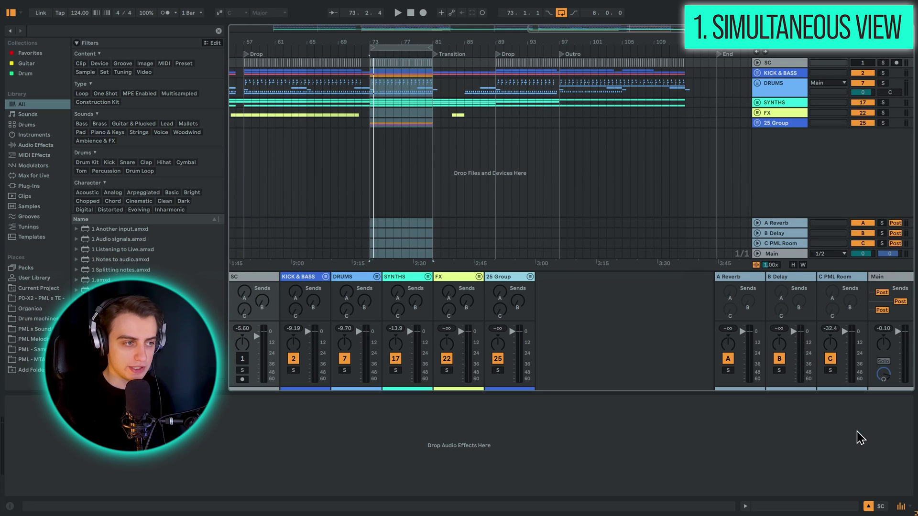
pyautogui.click(912, 507)
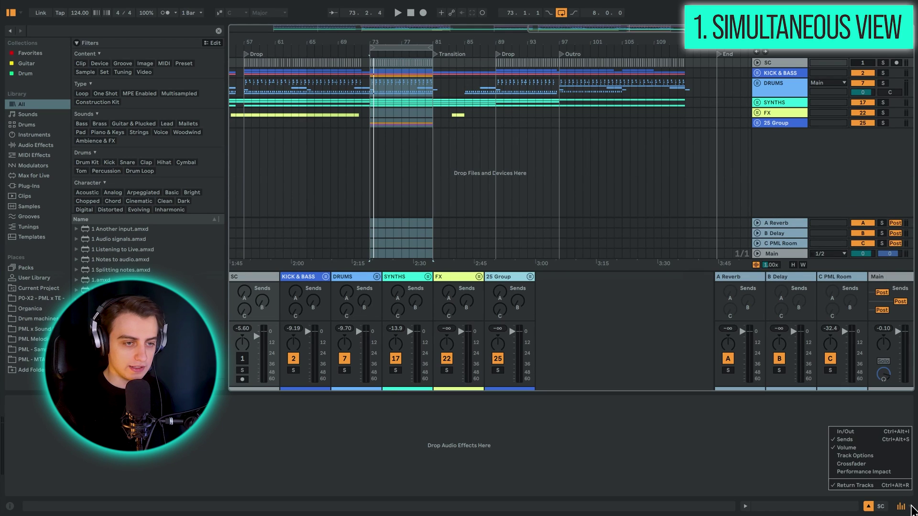
pyautogui.click(858, 441)
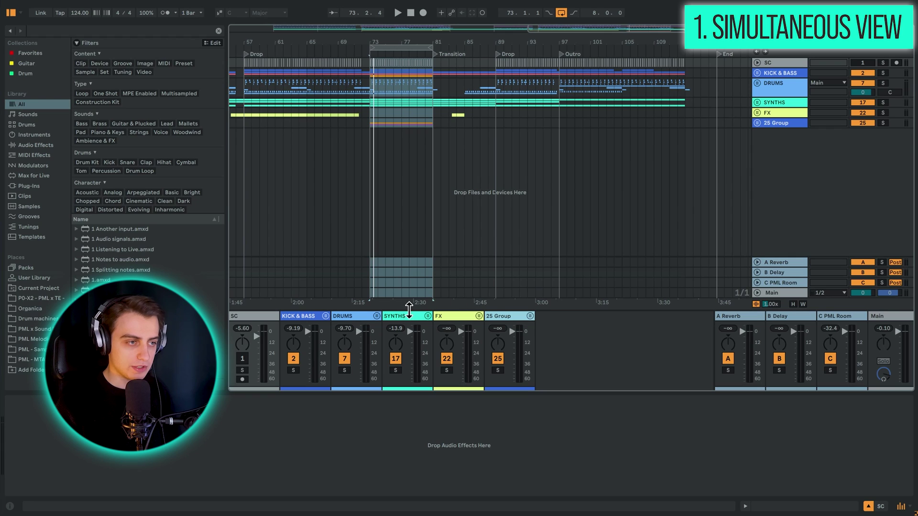
pyautogui.moveTo(408, 310); pyautogui.dragTo(404, 195)
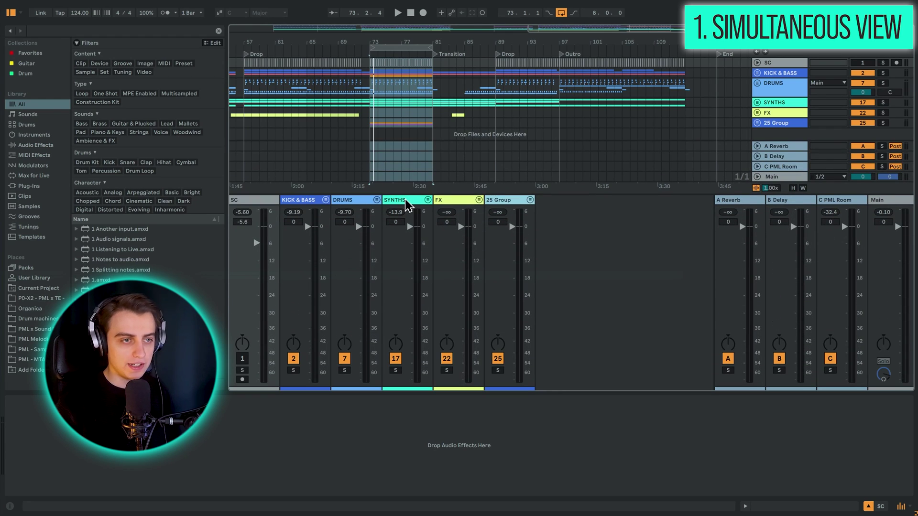
# Check the A Reverb, B Delay and C PML Room returns, then hide return tracks from the arrangement
pyautogui.click(778, 146)
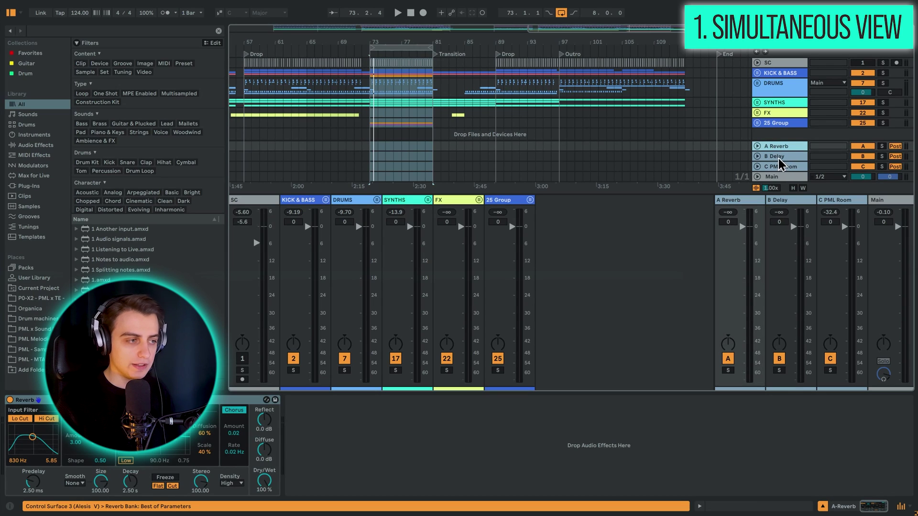
pyautogui.click(779, 157)
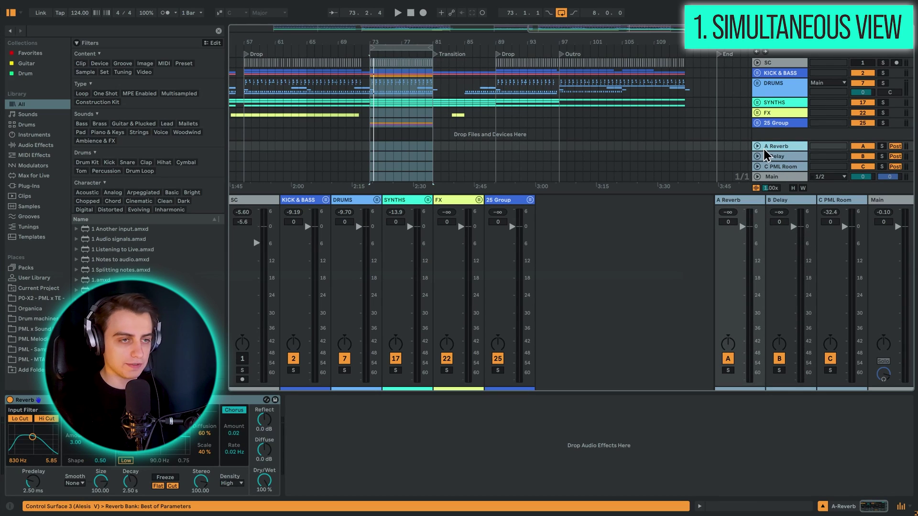
pyautogui.click(775, 166)
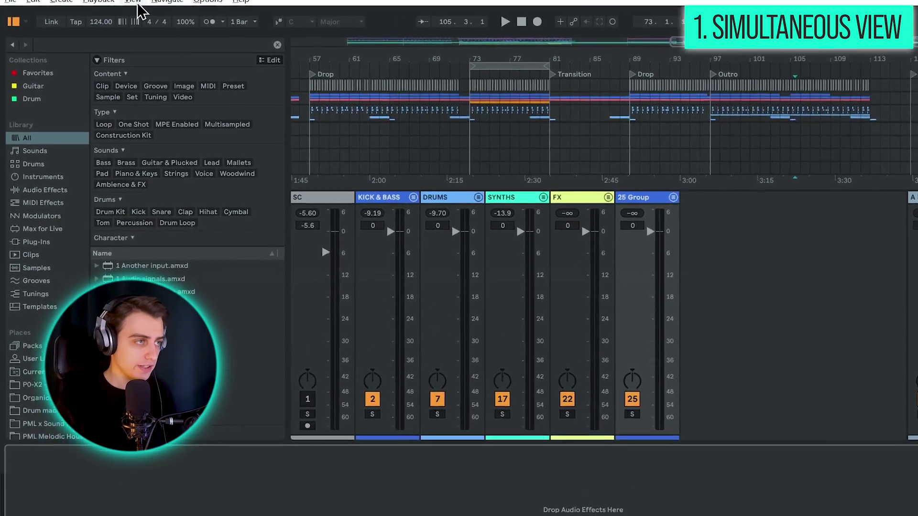
pyautogui.click(76, 6)
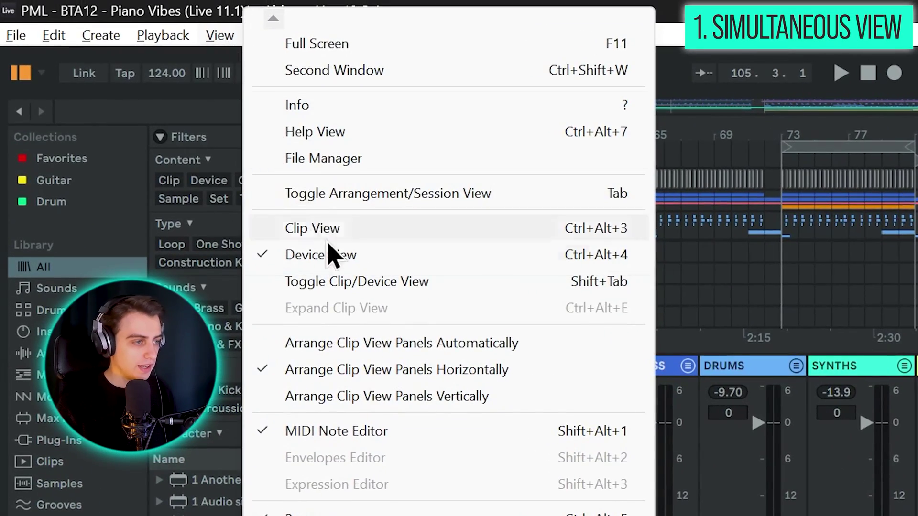
pyautogui.moveTo(368, 261)
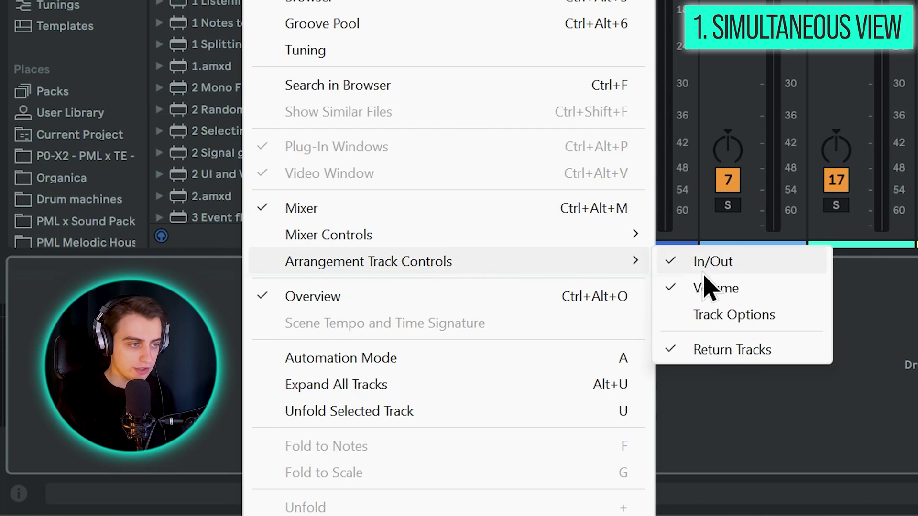
pyautogui.click(706, 349)
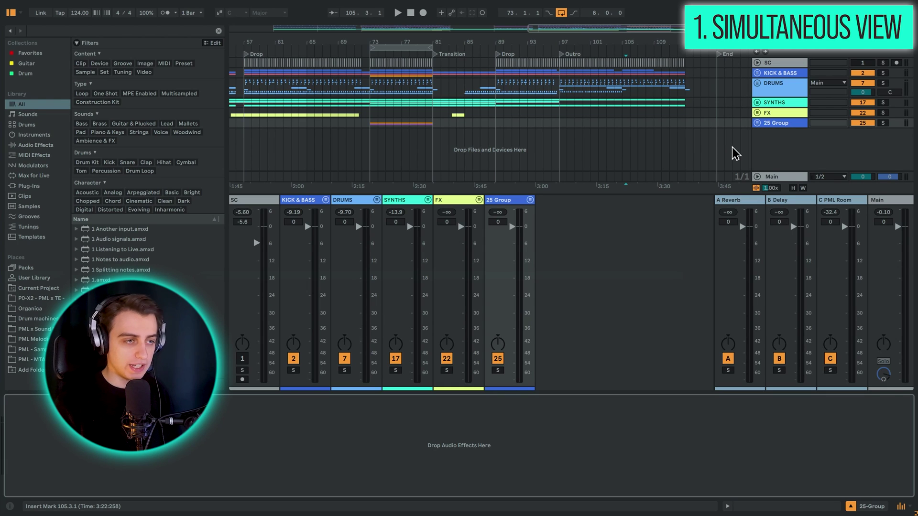
# Narrow the browser and show the Groove Pool and Tuning panels
pyautogui.moveTo(540, 194); pyautogui.dragTo(553, 194)
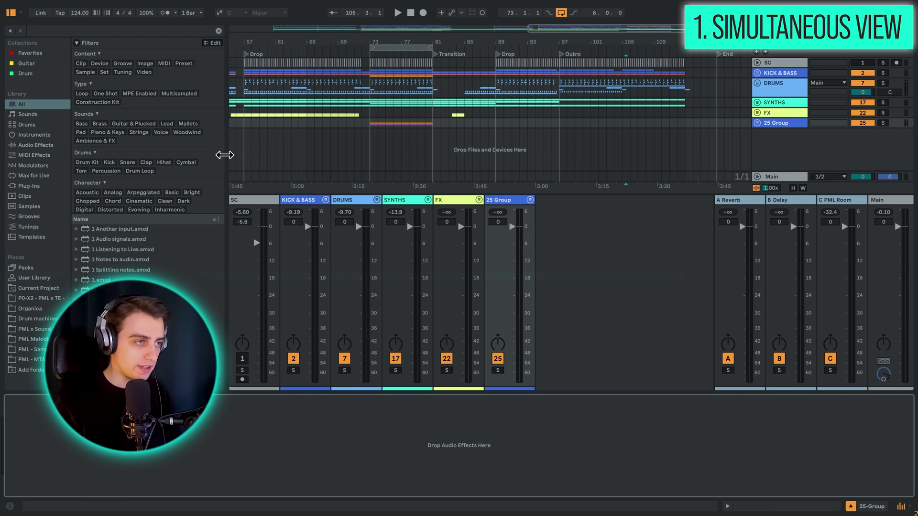
pyautogui.moveTo(225, 155); pyautogui.dragTo(182, 156)
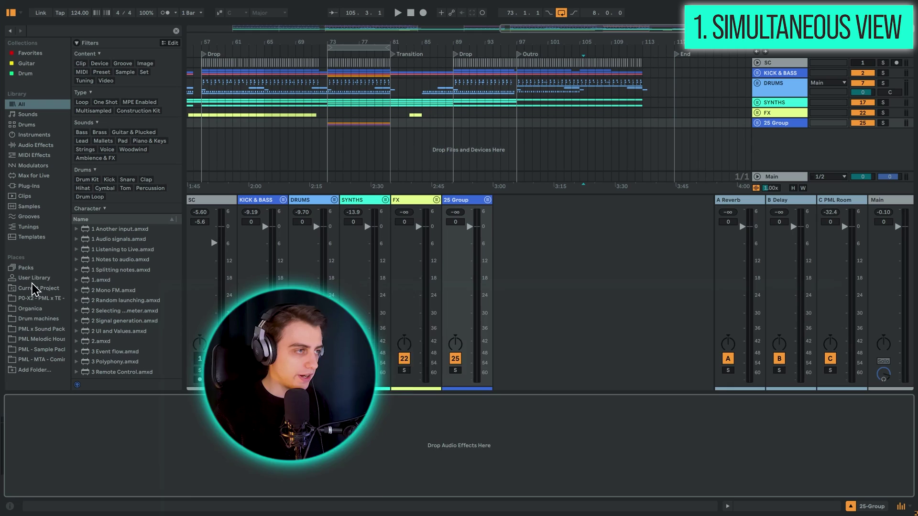
pyautogui.click(20, 31)
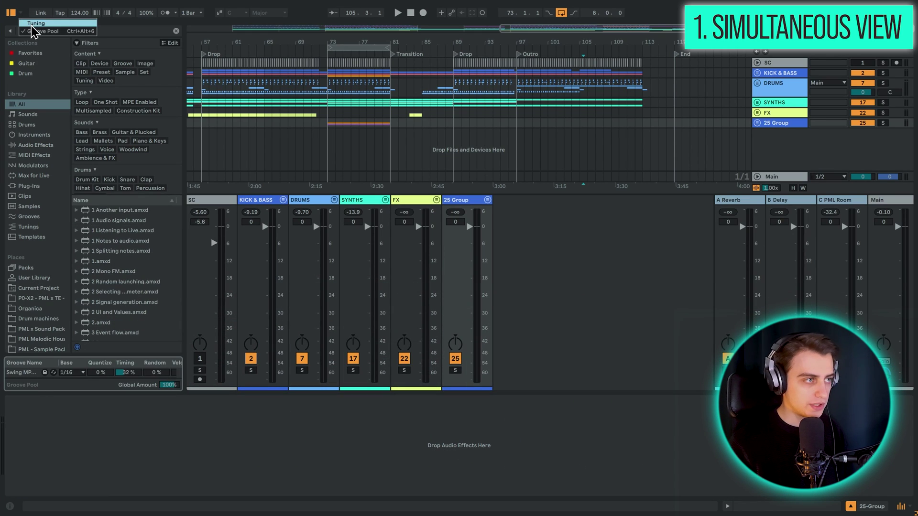
pyautogui.click(33, 31)
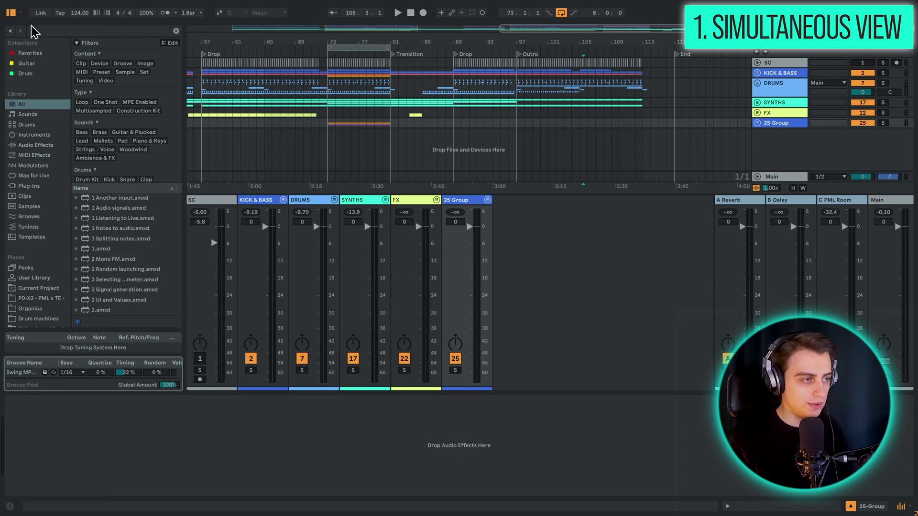
# Unfold 25 Group to reveal tracks 26–30, zoom onto Monosole Beat, and enlarge its clip detail
pyautogui.click(757, 122)
pyautogui.scroll(-3, 459, 144)
pyautogui.doubleClick(359, 129)
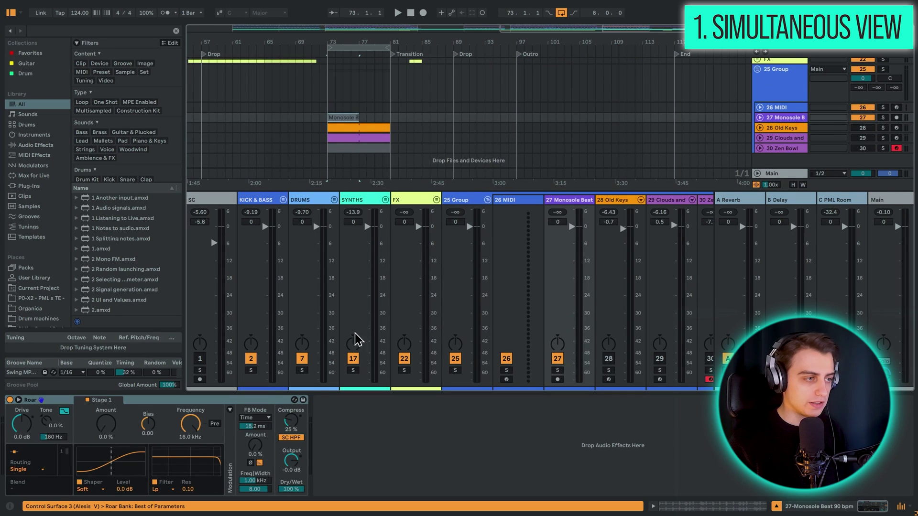
pyautogui.press('+')
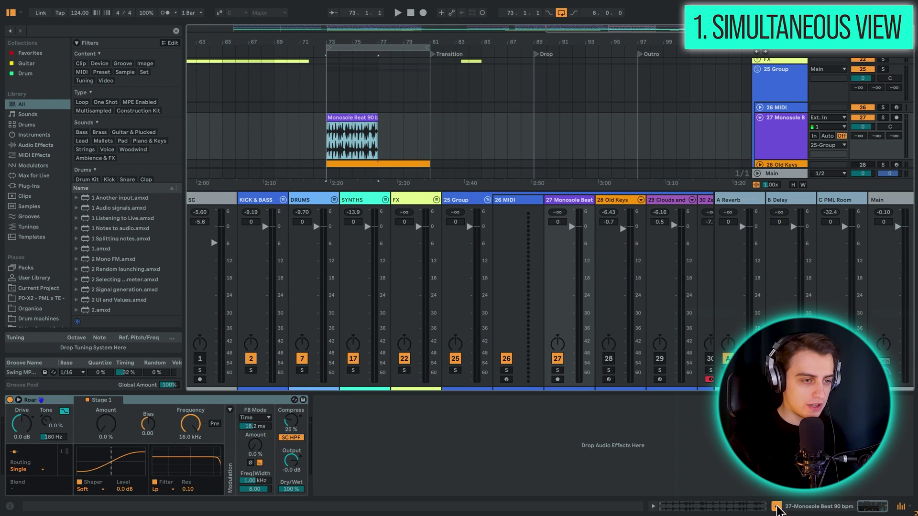
pyautogui.click(779, 509)
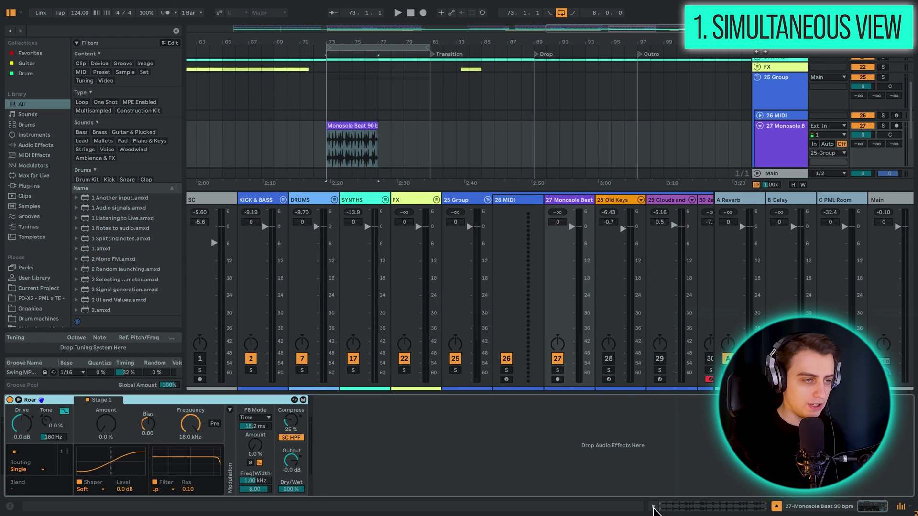
# Shrink the Monosole Beat clip detail and review Display & Input in Preferences
pyautogui.click(654, 508)
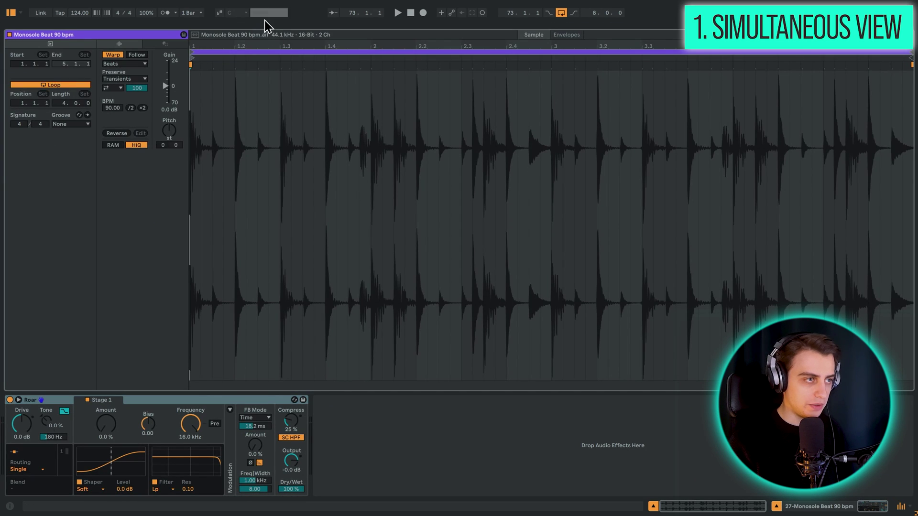
pyautogui.moveTo(264, 31); pyautogui.dragTo(251, 271)
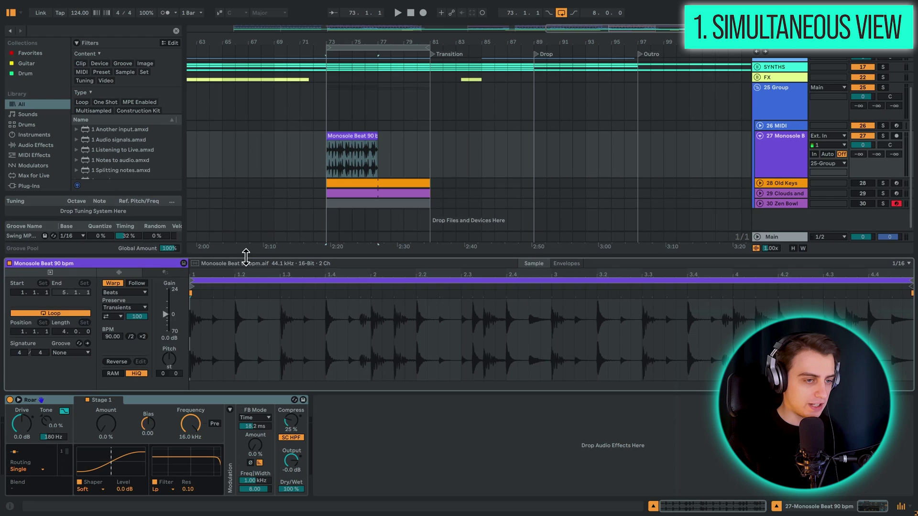
pyautogui.hotkey('ctrl', ',')
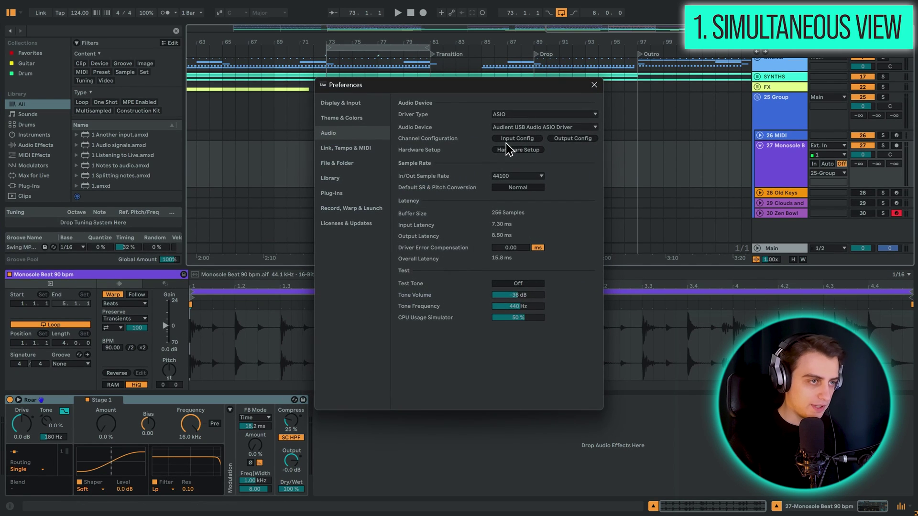
pyautogui.click(338, 105)
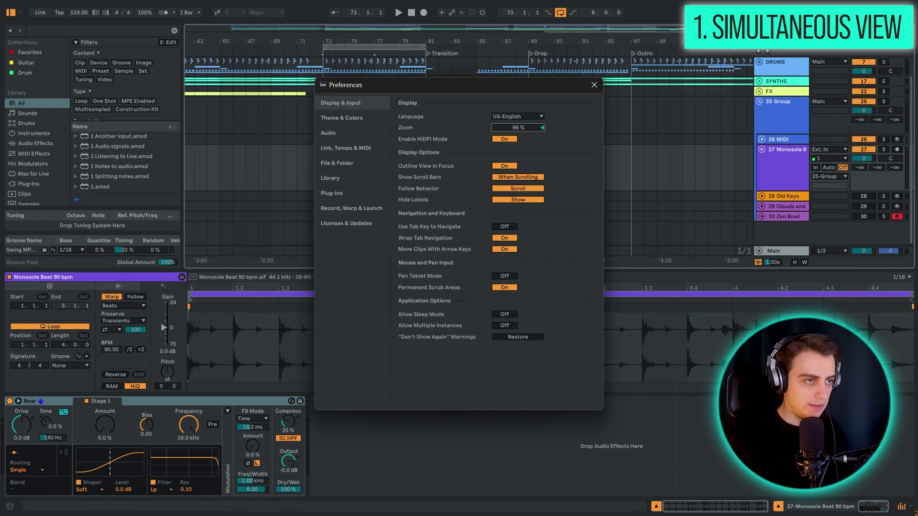
pyautogui.press('Tab')
pyautogui.click(593, 84)
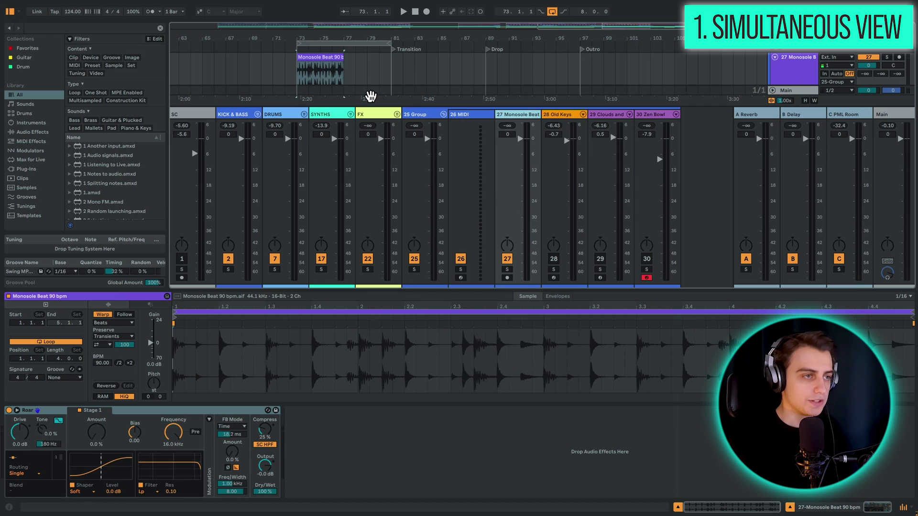
# Enlarge the arrangement above the mixer and reselect the Monosole Beat clip
pyautogui.moveTo(371, 96); pyautogui.dragTo(423, 100)
pyautogui.click(377, 80)
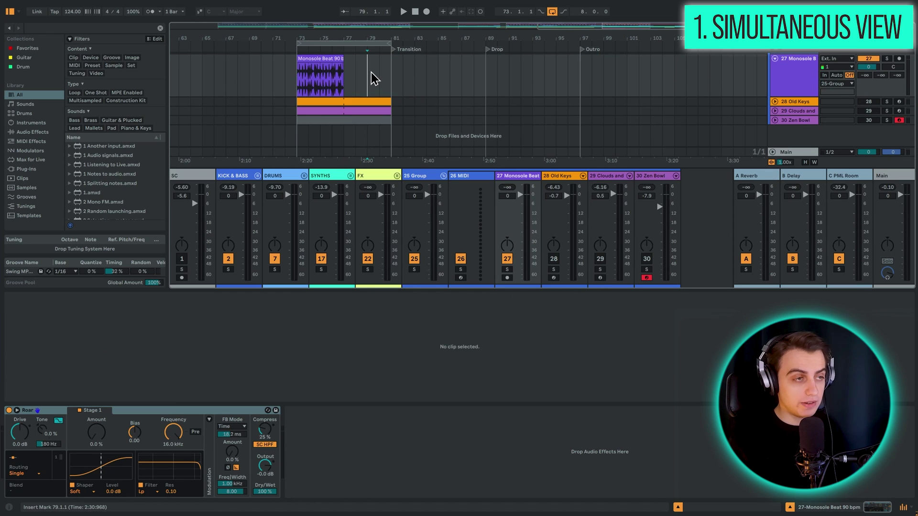
pyautogui.click(371, 179)
pyautogui.click(320, 128)
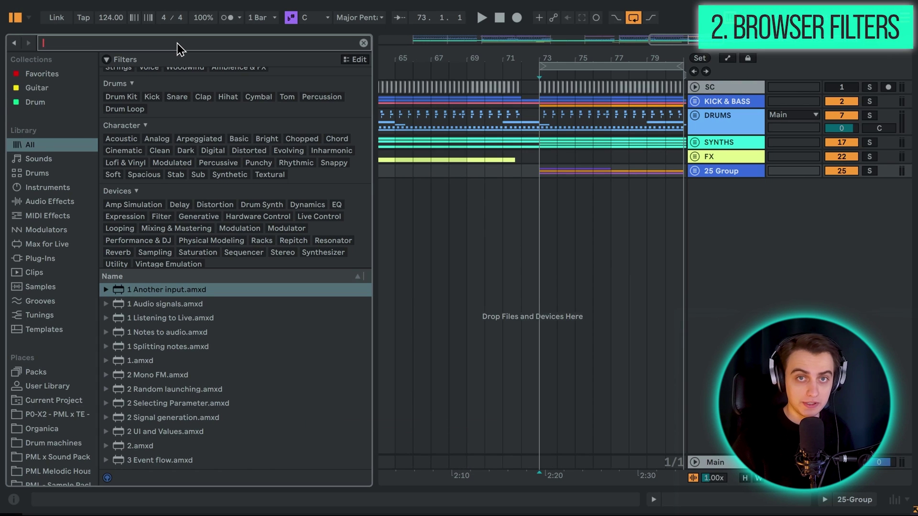
pyautogui.scroll(3, 143, 108)
pyautogui.click(106, 59)
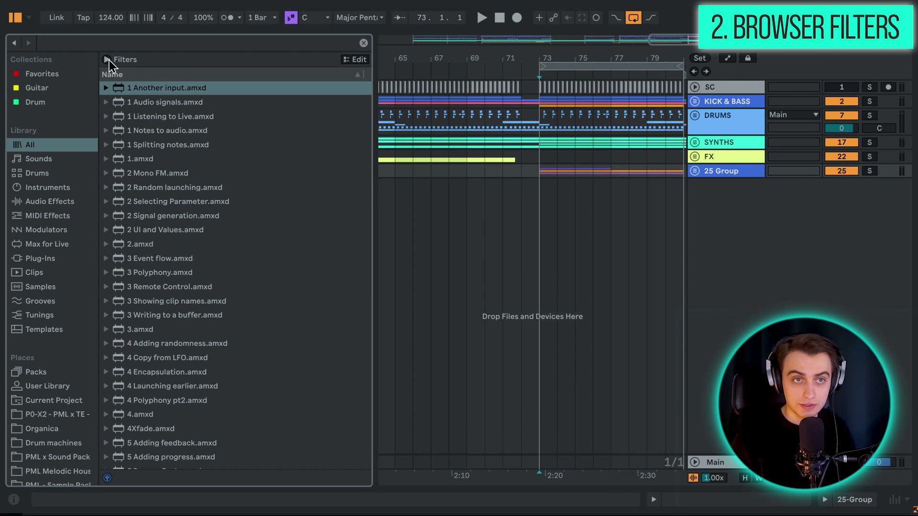
pyautogui.click(108, 59)
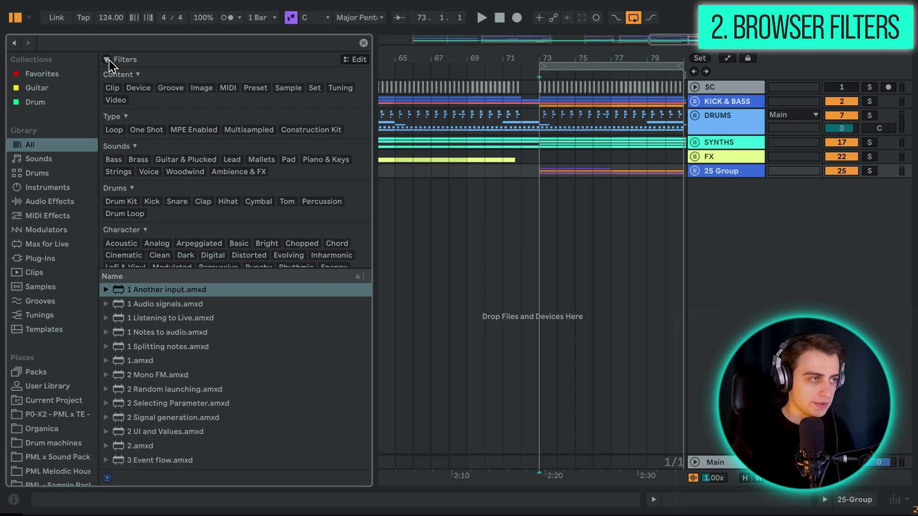
pyautogui.click(107, 60)
pyautogui.scroll(-5, 143, 125)
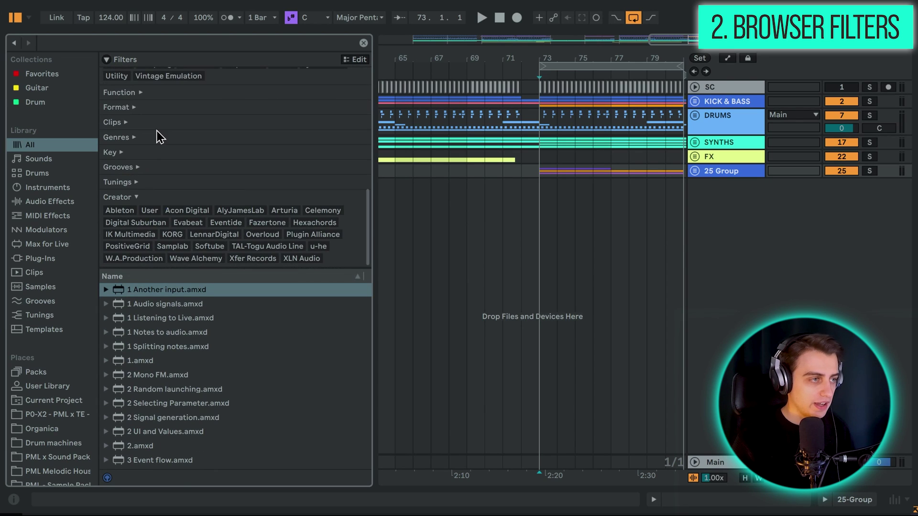
pyautogui.scroll(5, 142, 151)
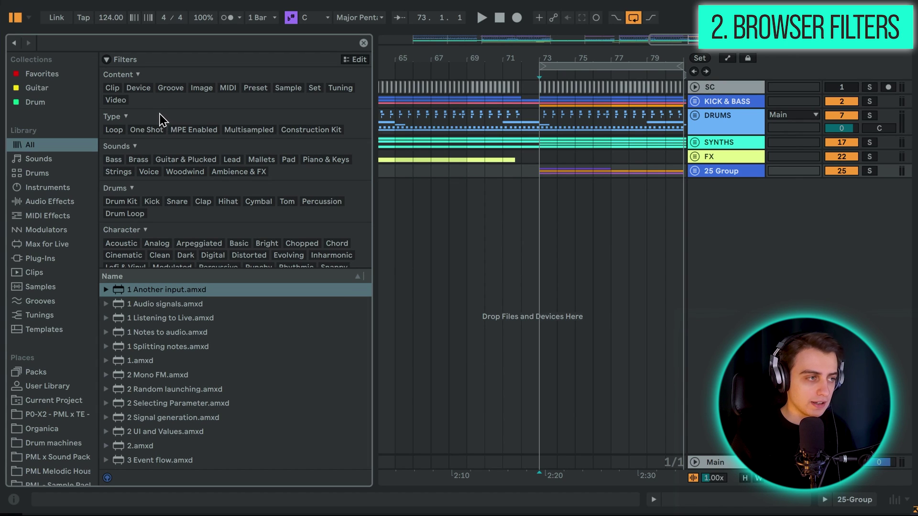
pyautogui.click(113, 159)
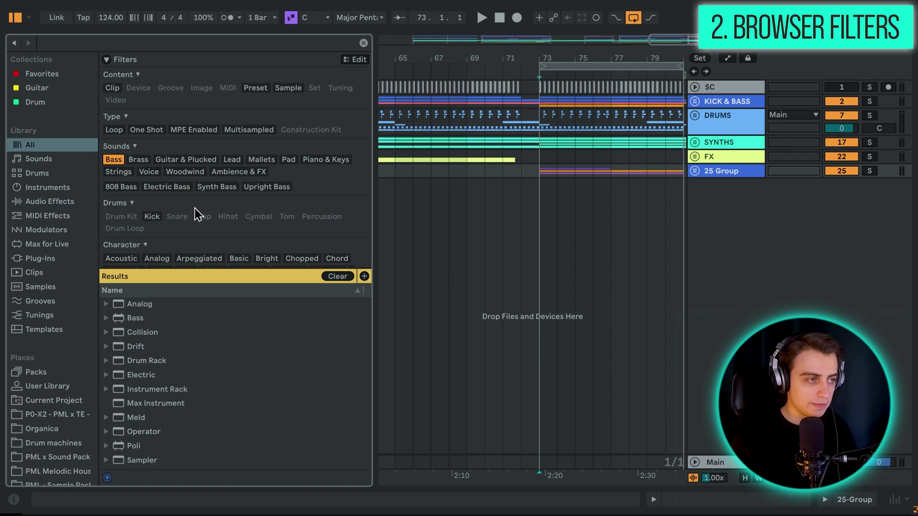
pyautogui.scroll(-3, 195, 208)
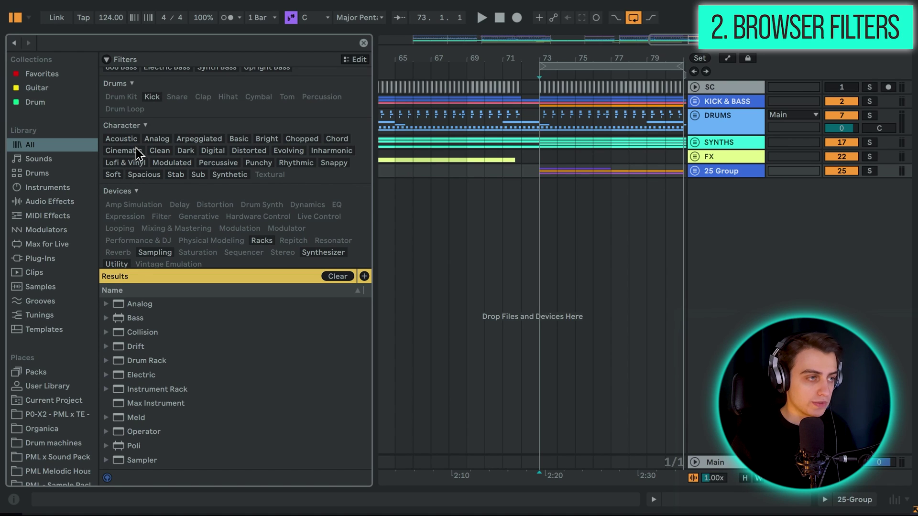
pyautogui.click(159, 151)
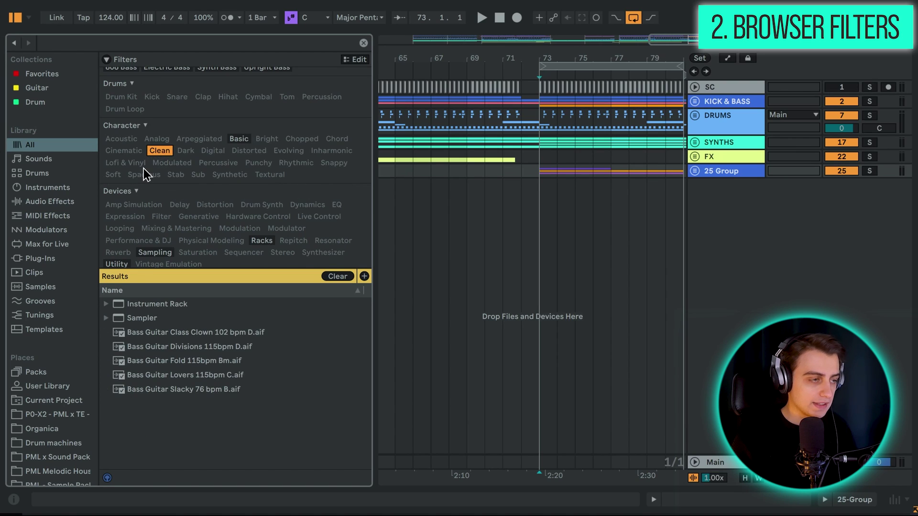
pyautogui.doubleClick(158, 303)
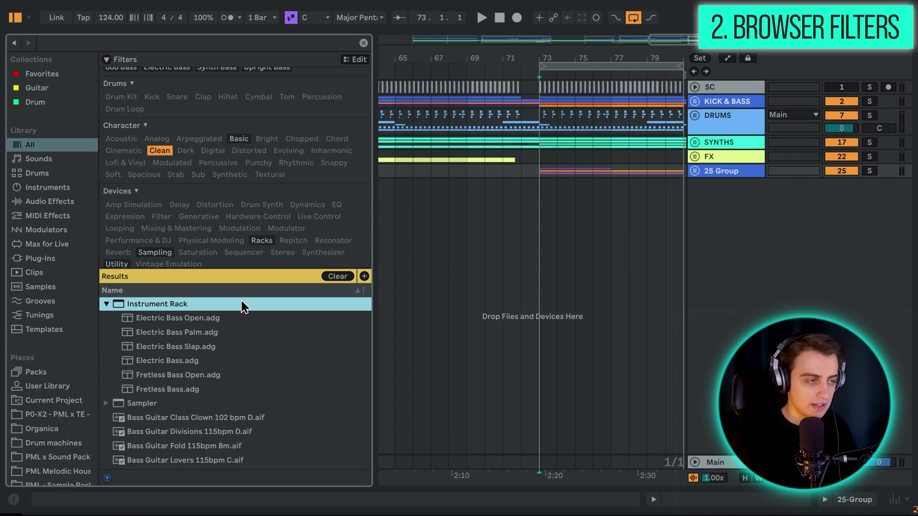
pyautogui.press('Down')
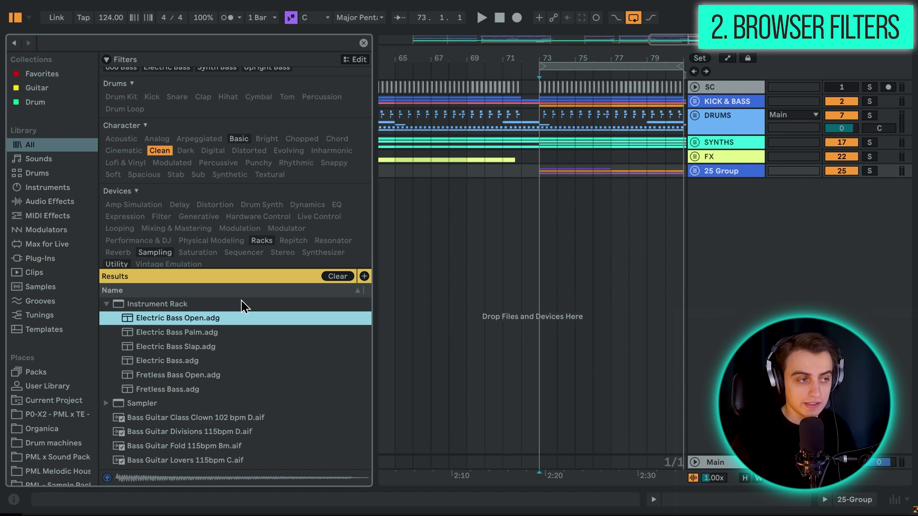
pyautogui.press('Escape')
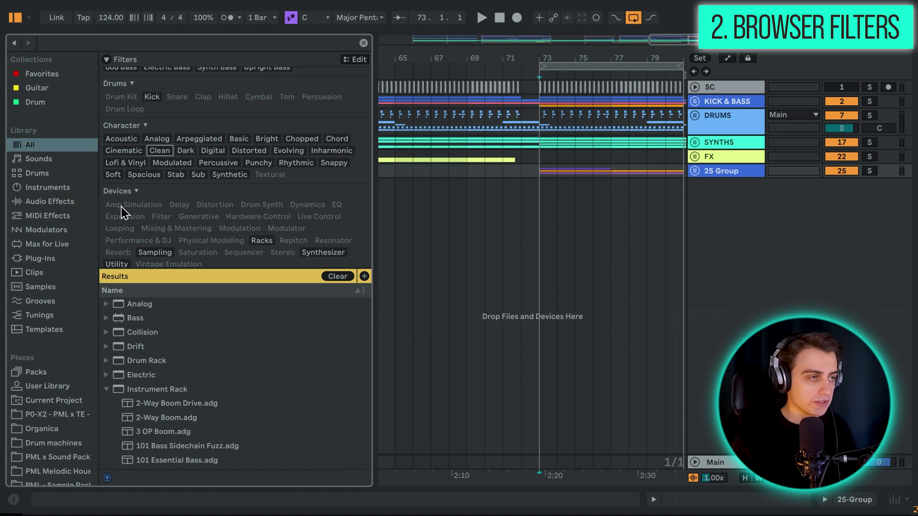
pyautogui.click(247, 150)
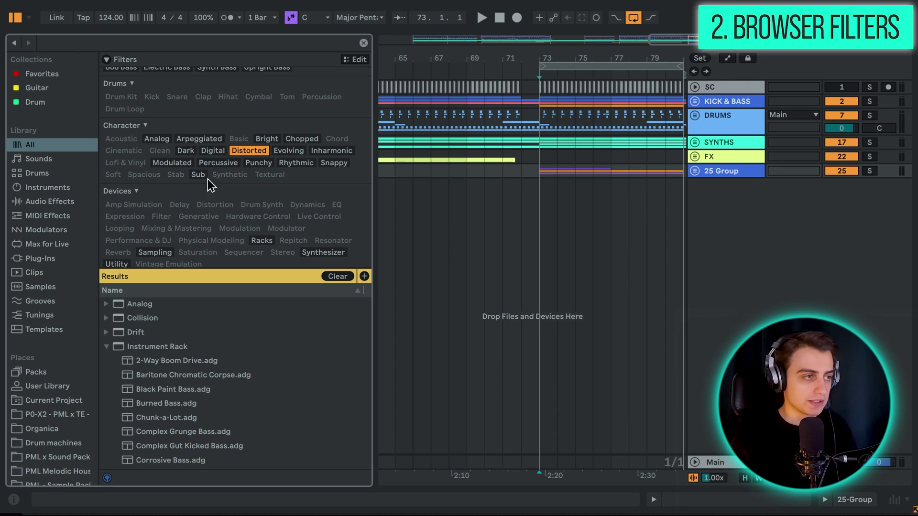
pyautogui.click(107, 304)
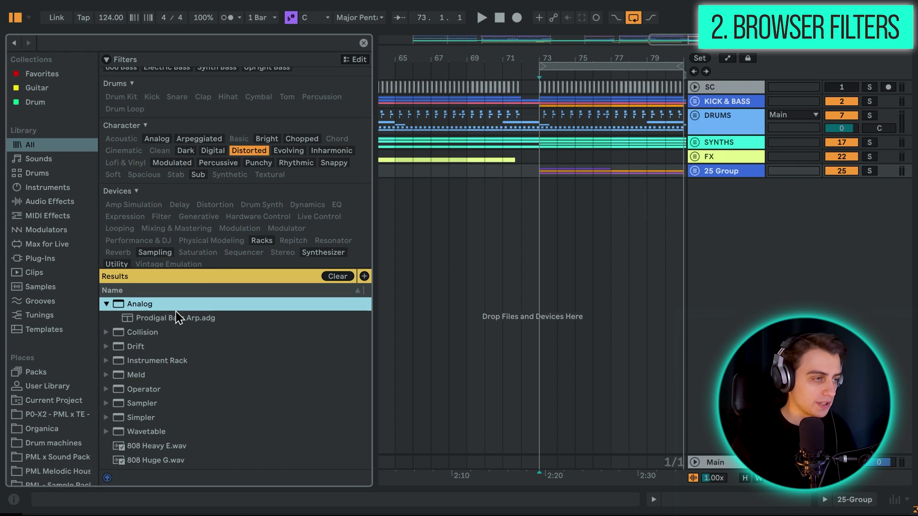
pyautogui.press('Down')
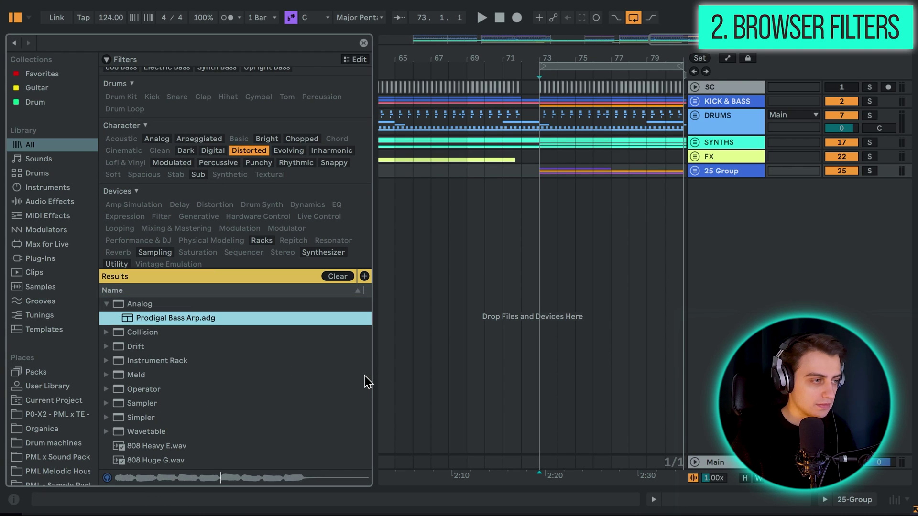
pyautogui.click(144, 446)
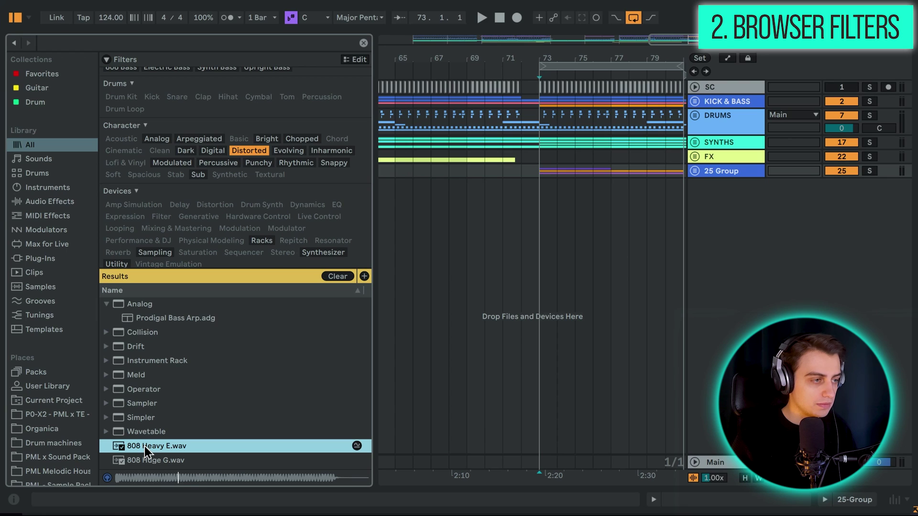
pyautogui.click(153, 375)
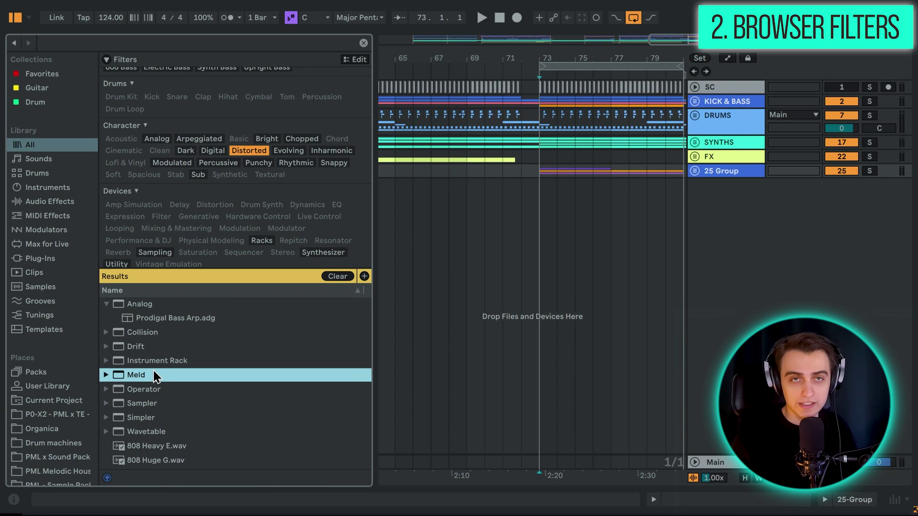
pyautogui.scroll(3, 186, 215)
pyautogui.scroll(2, 187, 208)
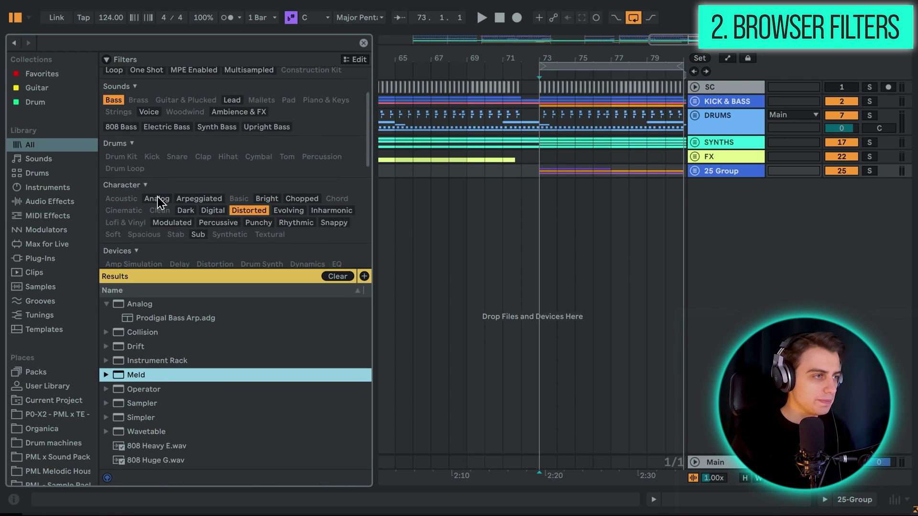
pyautogui.click(248, 211)
# Clear the Bass filter and unfold DRUMS to show Snare/Clap, Shaker, Crash and Open Hihat
pyautogui.click(113, 99)
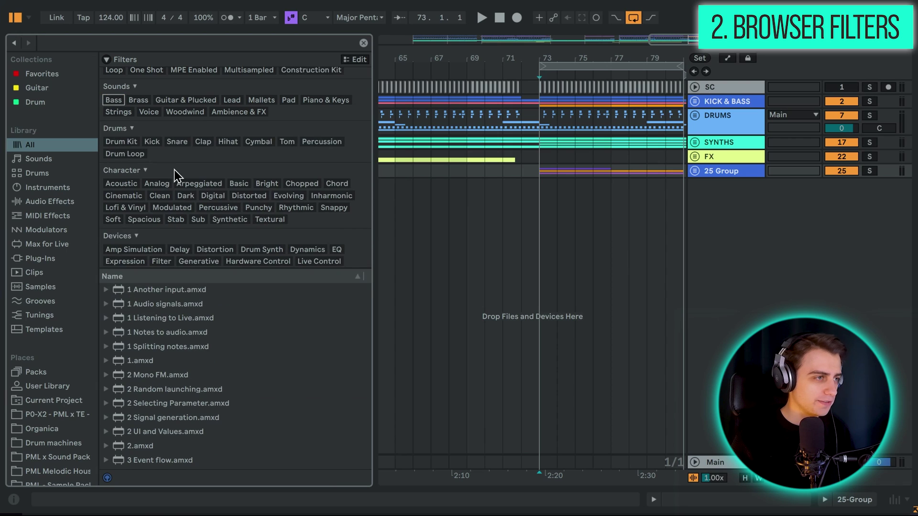
pyautogui.scroll(-4, 175, 173)
pyautogui.scroll(-3, 178, 183)
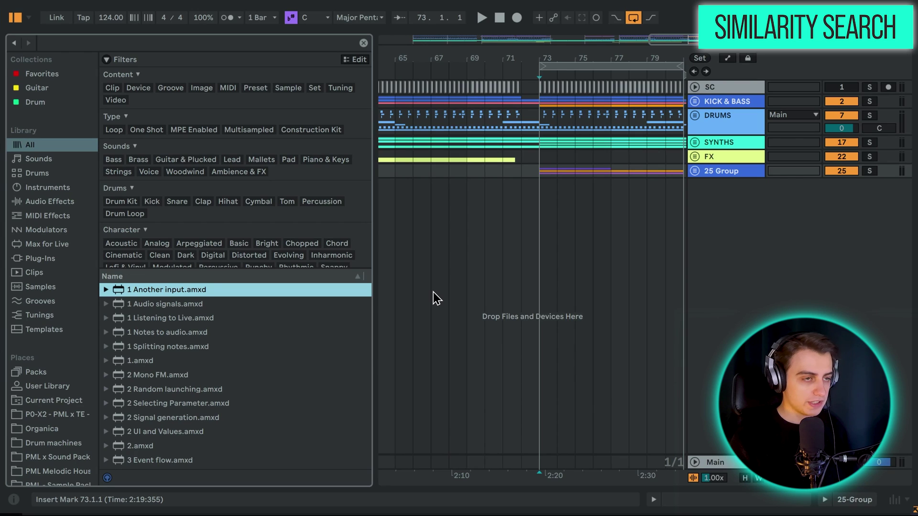
pyautogui.click(627, 140)
# Zoom to bar 73, solo Open Hihat 1, play, and select the Hihat-Open-909 clip
pyautogui.press('+')
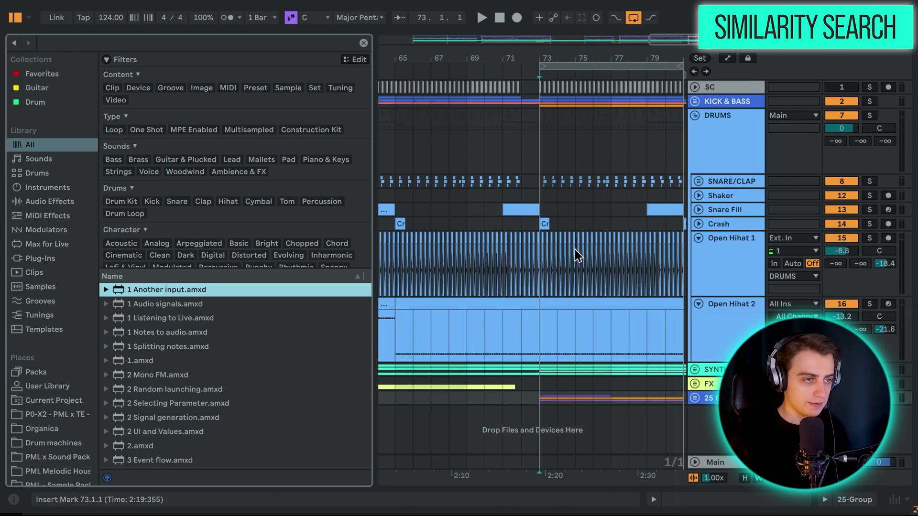
pyautogui.scroll(8, 574, 251)
pyautogui.click(870, 237)
pyautogui.press('space')
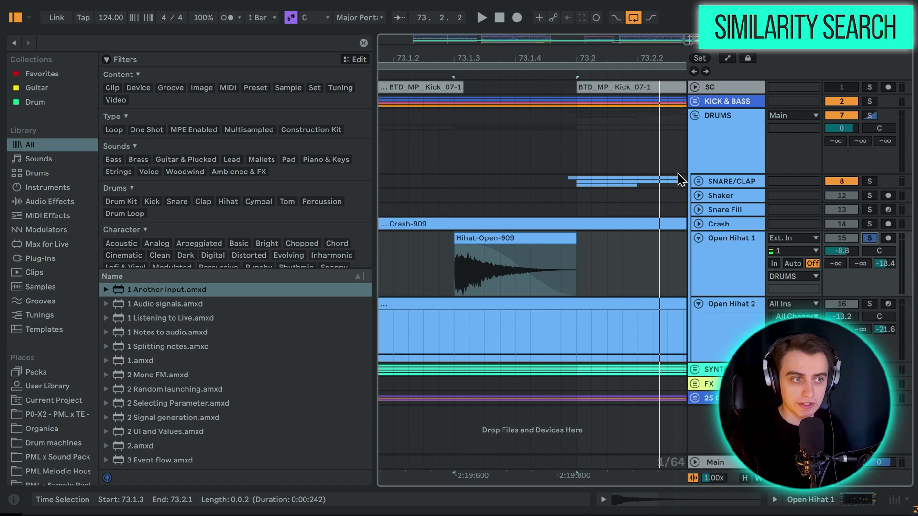
pyautogui.click(503, 237)
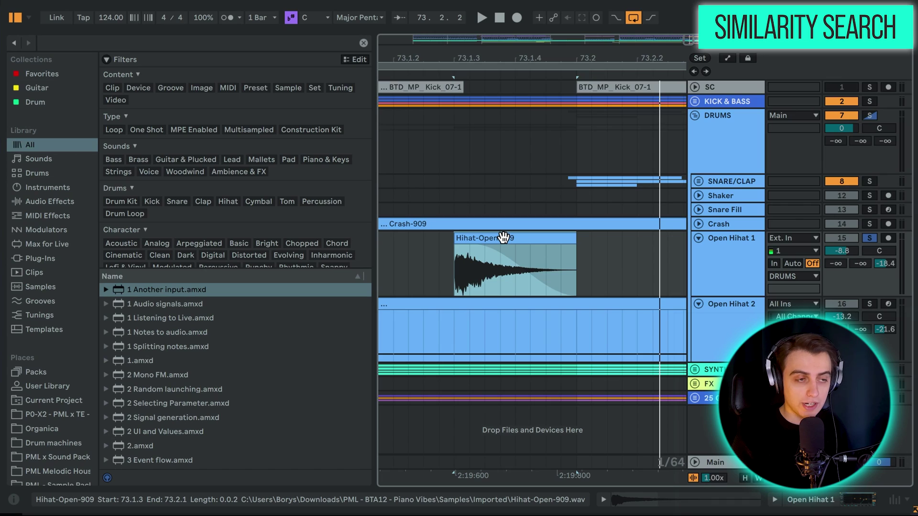
# Reveal Hihat-Open-909.wav in the browser and run a similar-sounds search on it
pyautogui.rightClick(505, 238)
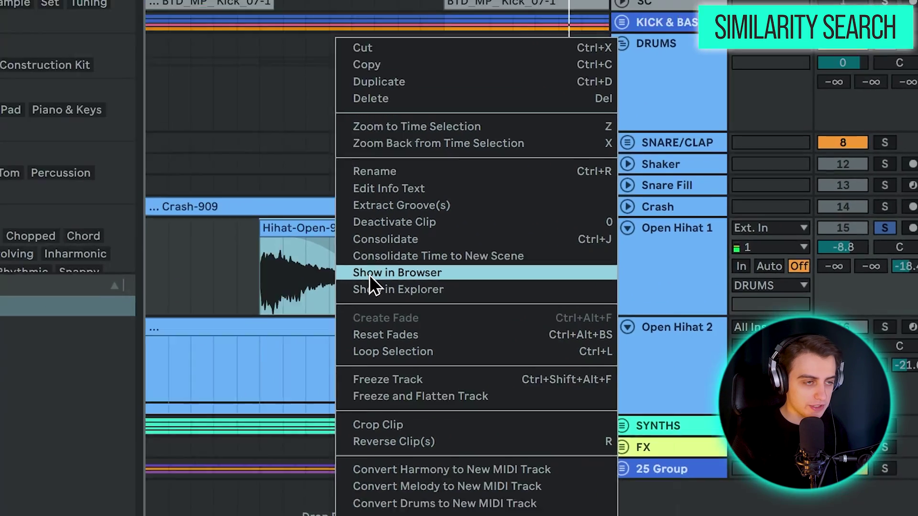
pyautogui.click(370, 275)
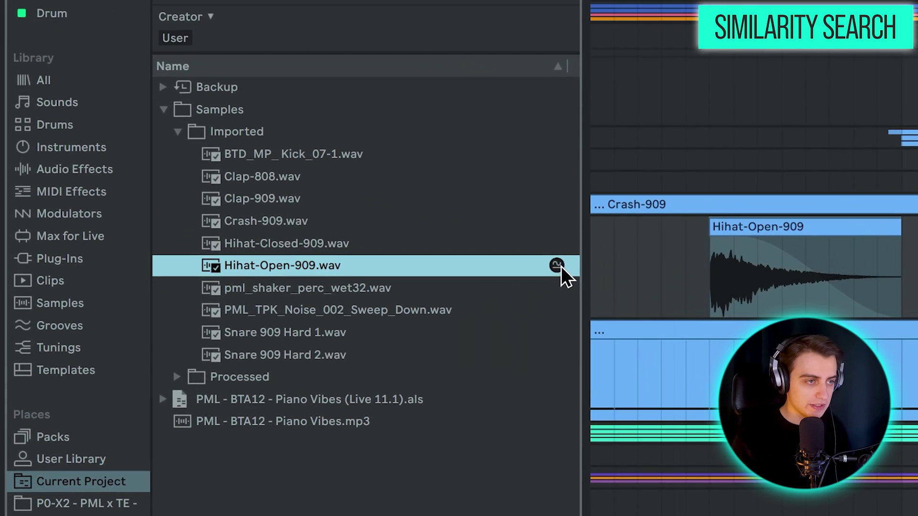
pyautogui.click(356, 264)
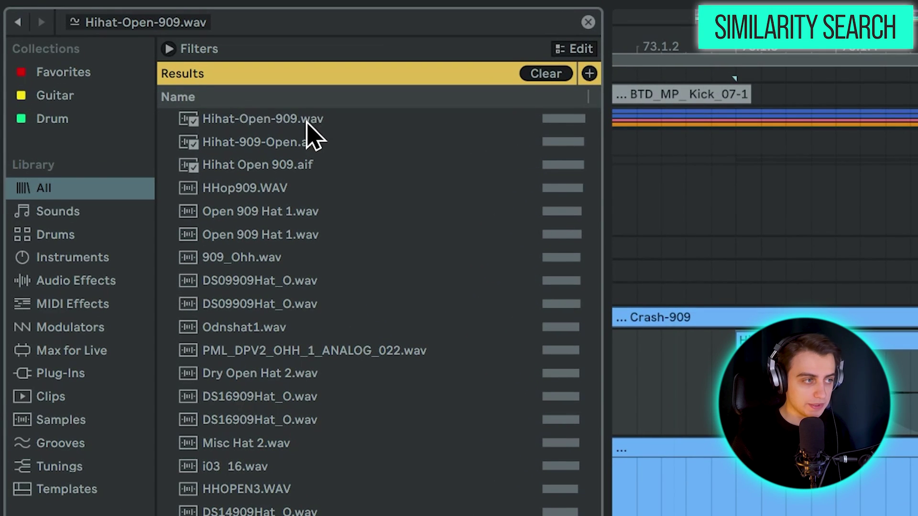
# Audition the original Hihat-Open-909 sample and its neighbouring similar results
pyautogui.click(307, 122)
pyautogui.press('Down')
pyautogui.press('Down')
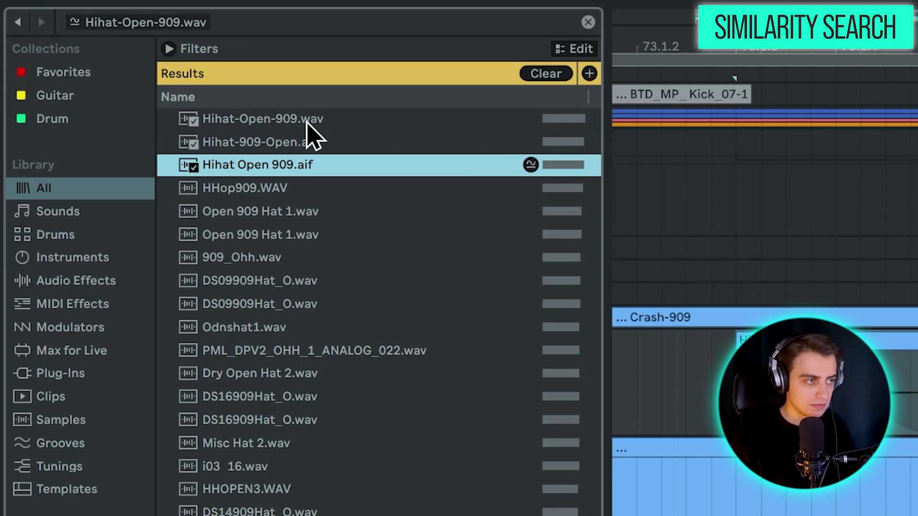
pyautogui.press('Down')
pyautogui.press('Down')
pyautogui.press('Down')
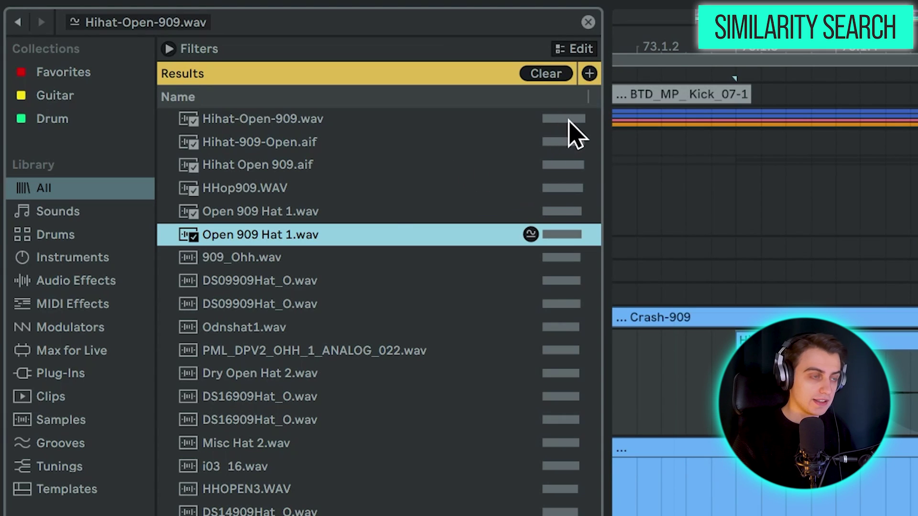
pyautogui.scroll(-5, 564, 191)
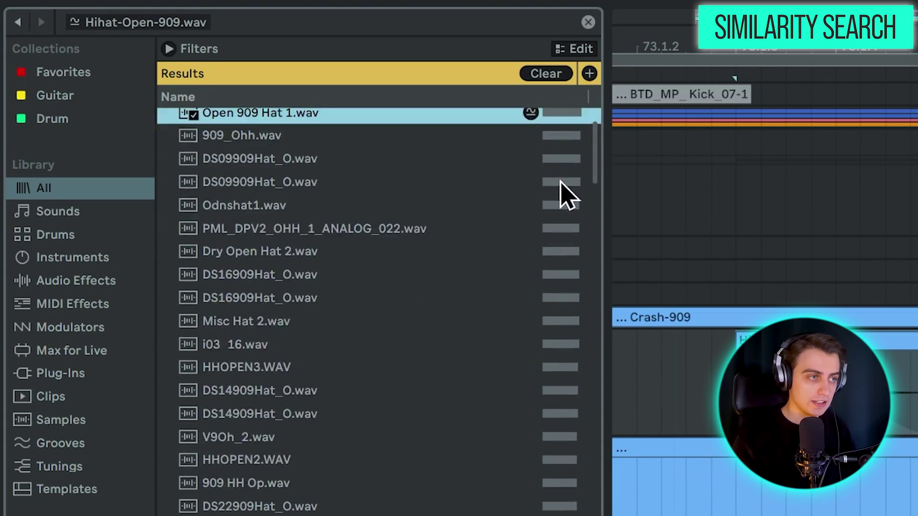
pyautogui.scroll(-5, 566, 245)
pyautogui.scroll(-5, 563, 255)
pyautogui.moveTo(594, 179)
pyautogui.mouseDown()
pyautogui.moveTo(598, 438)
pyautogui.moveTo(596, 262)
pyautogui.mouseUp()
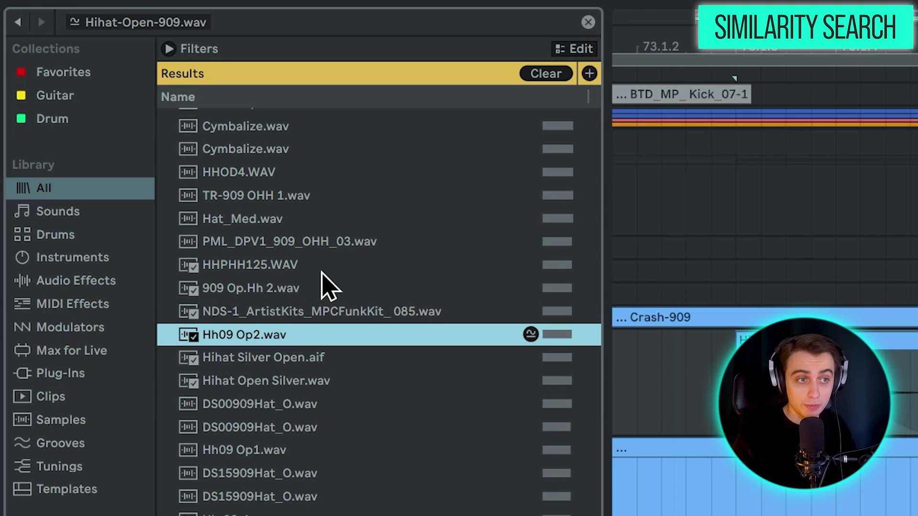
pyautogui.press('Up')
pyautogui.press('Up')
pyautogui.press('Down')
pyautogui.press('Down')
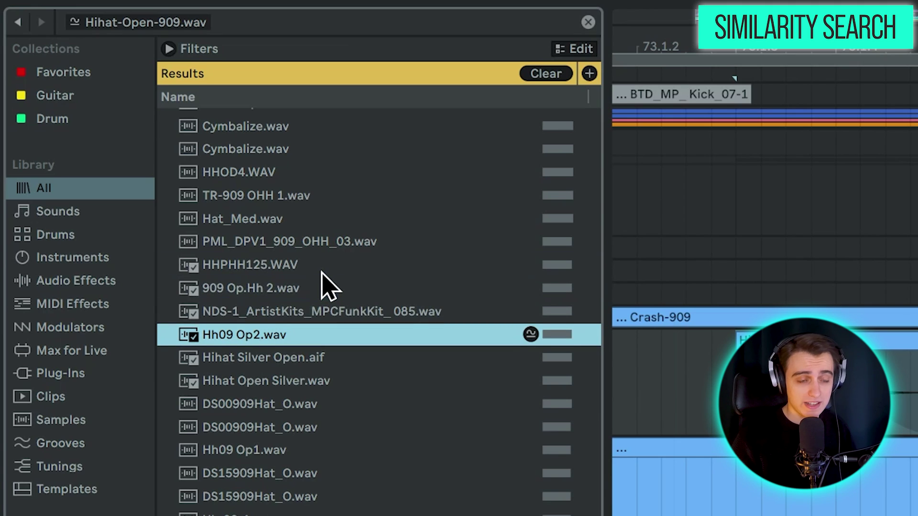
pyautogui.scroll(-5, 592, 345)
pyautogui.scroll(-10, 595, 309)
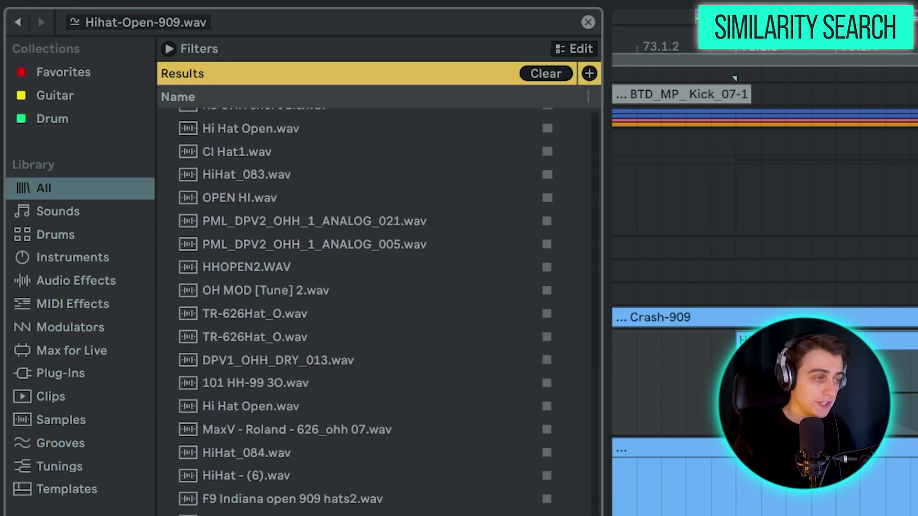
pyautogui.scroll(-5, 596, 309)
pyautogui.scroll(-1, 595, 308)
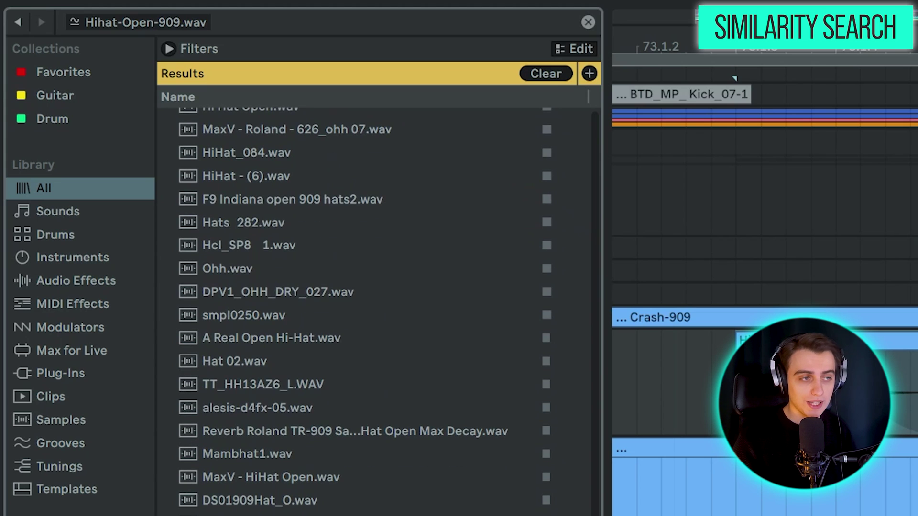
pyautogui.scroll(5, 367, 352)
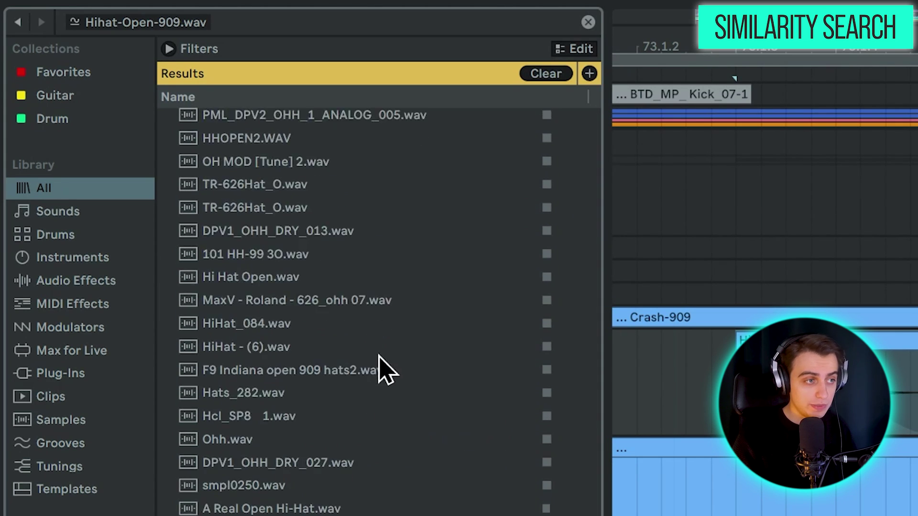
pyautogui.scroll(-10, 387, 387)
pyautogui.scroll(8, 403, 401)
pyautogui.scroll(8, 401, 409)
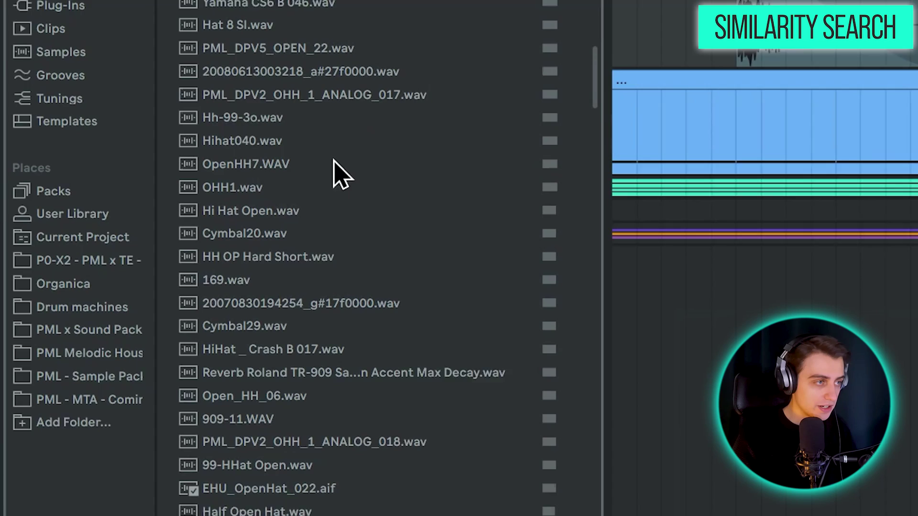
# Preview OHH1.wav and each following similar hi-hat down to EHU_OpenHat_022.aif
pyautogui.click(291, 183)
pyautogui.press('Down')
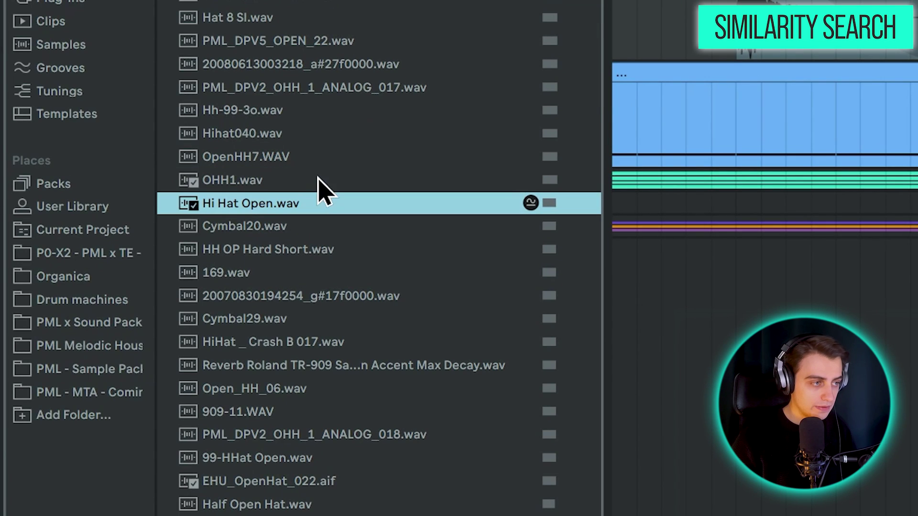
pyautogui.press('Down')
pyautogui.press('Down')
pyautogui.press('Down')
pyautogui.press('Down')
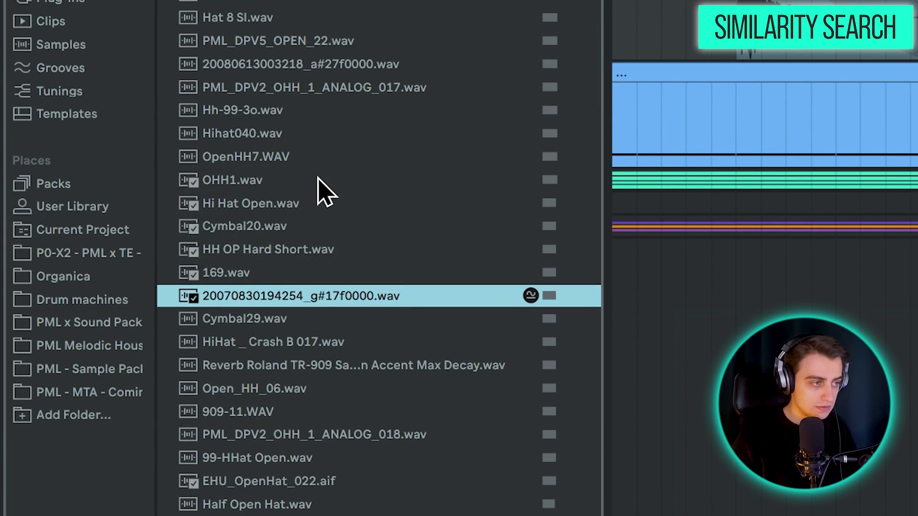
pyautogui.press('Down')
pyautogui.press('Down')
pyautogui.press('Down')
pyautogui.press('Down')
pyautogui.press('Down')
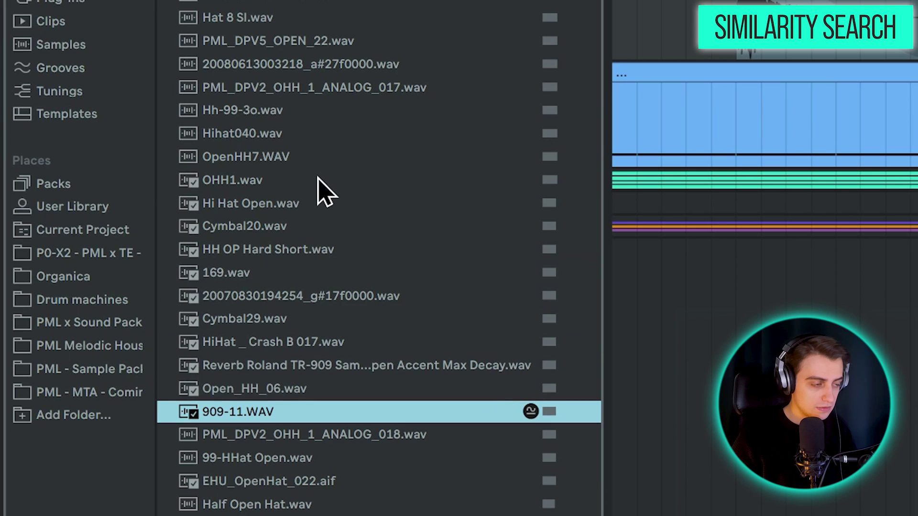
pyautogui.press('Down')
pyautogui.press('Down')
pyautogui.press('Down')
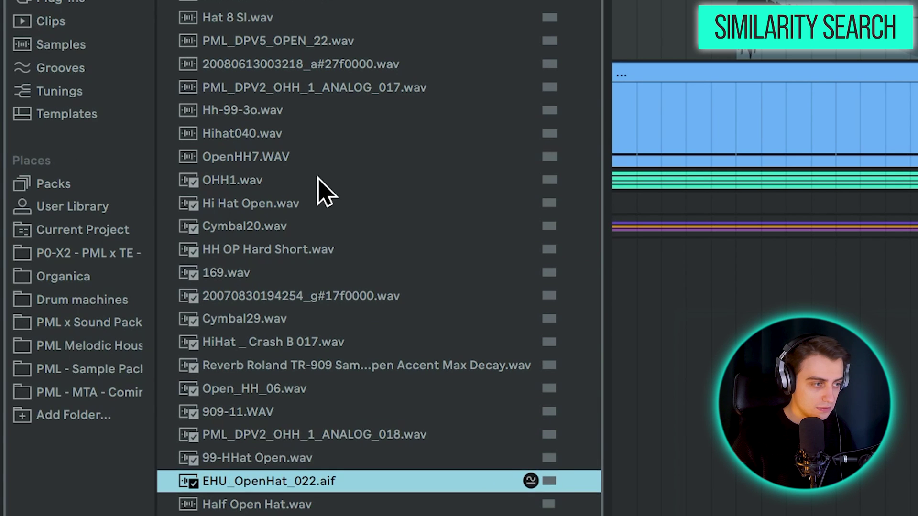
pyautogui.press('Down')
pyautogui.press('Down')
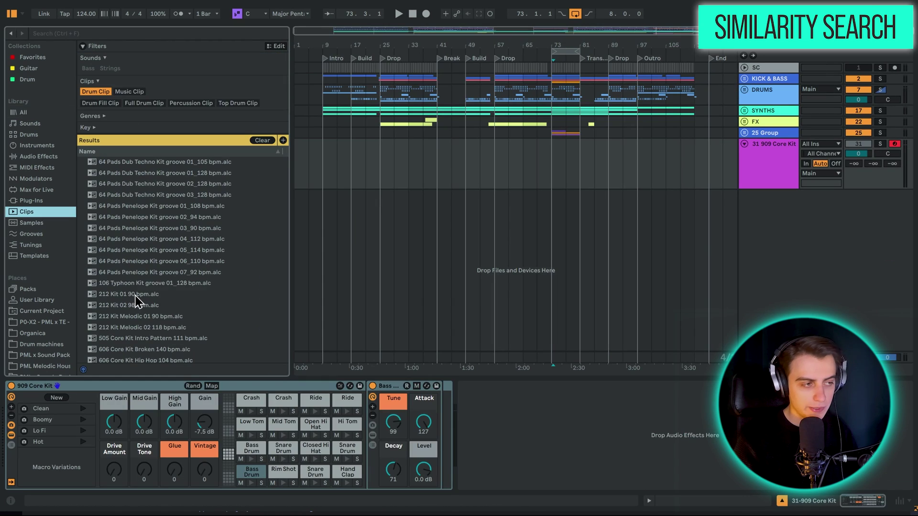
# Audition the 707 Rok With-U Kit grooves, pick groove 03, and select its arrangement clip
pyautogui.click(135, 296)
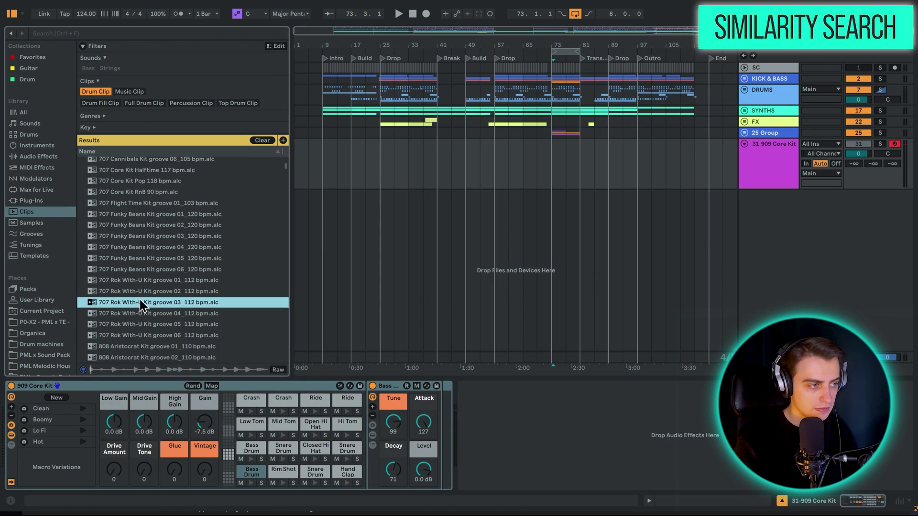
pyautogui.scroll(-10, 135, 294)
pyautogui.click(135, 289)
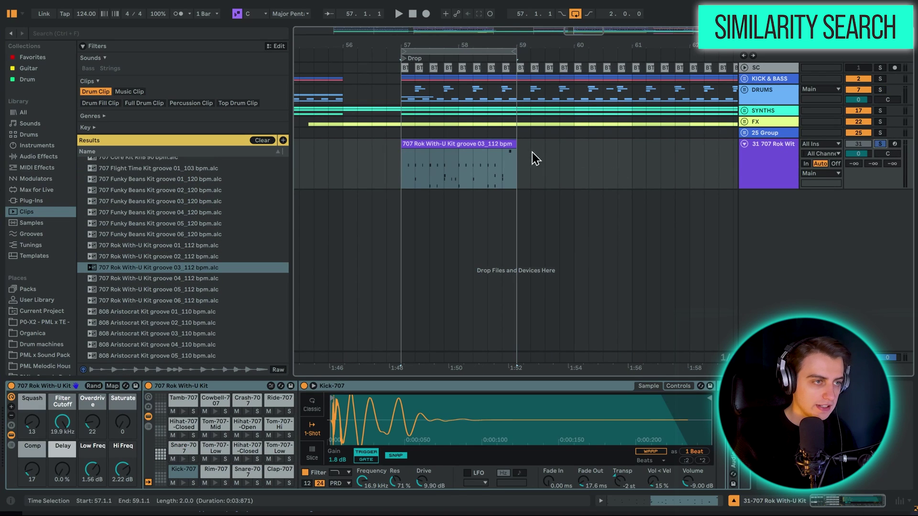
pyautogui.click(495, 169)
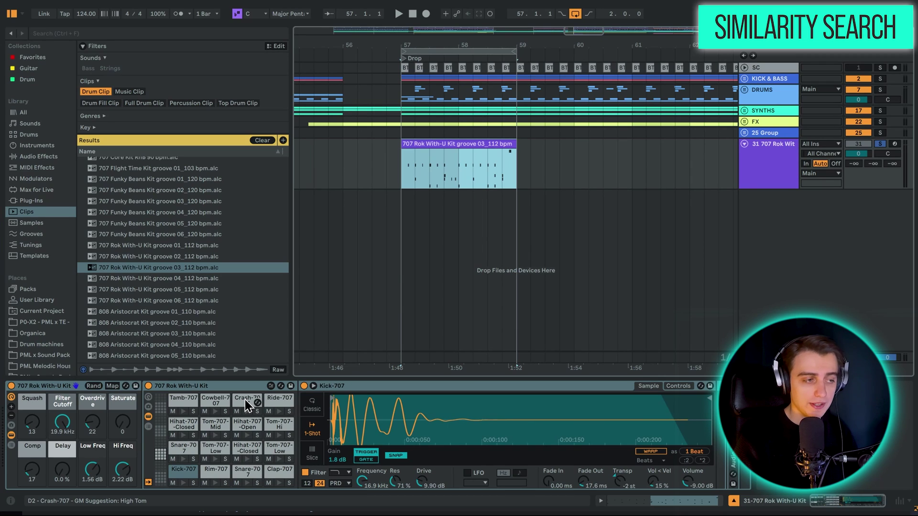
# Enable similar-sample swapping on the 707 kit, play the groove, and try the first swaps
pyautogui.click(271, 385)
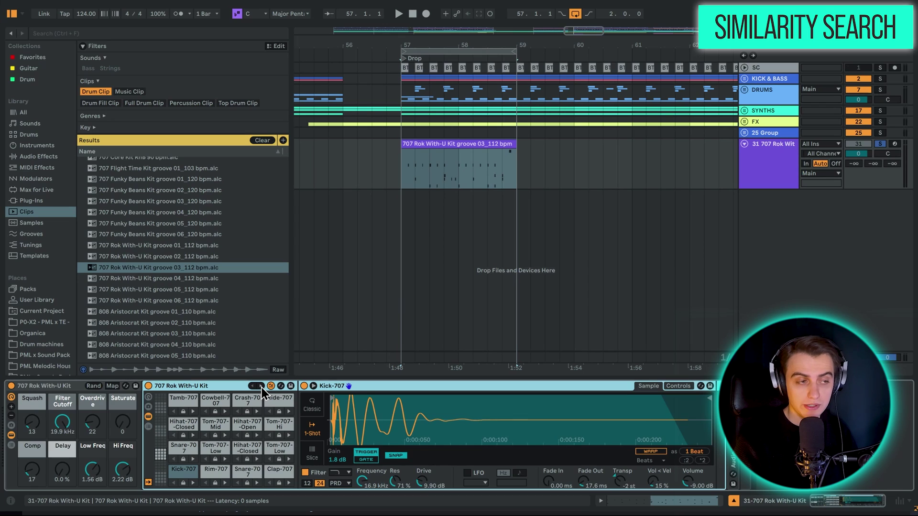
pyautogui.click(447, 144)
pyautogui.press('space')
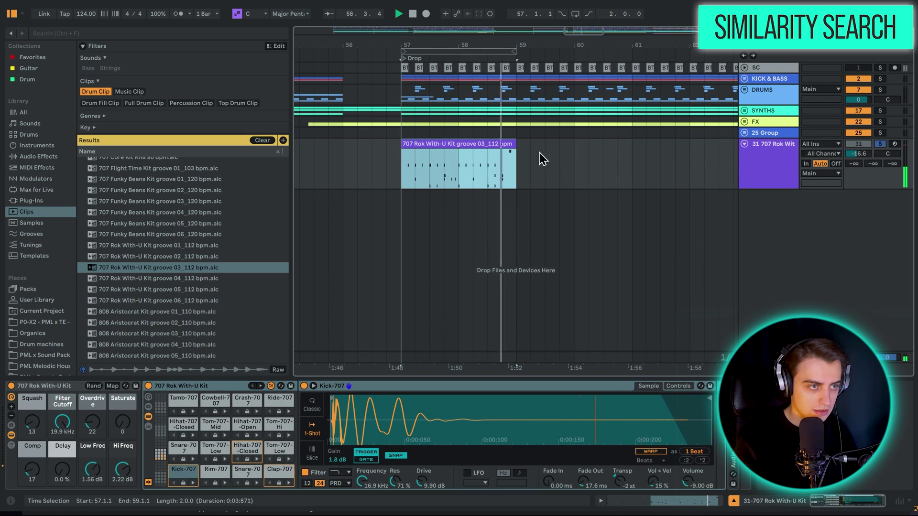
pyautogui.click(441, 144)
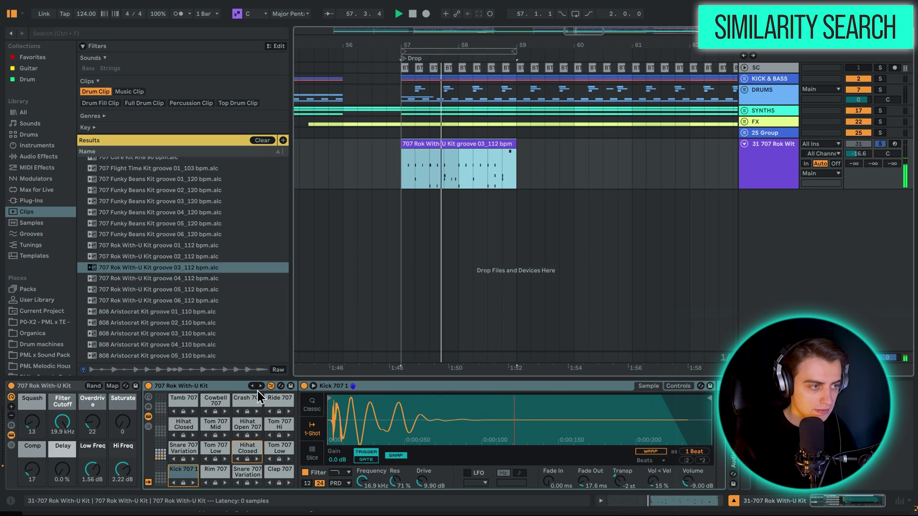
pyautogui.click(260, 386)
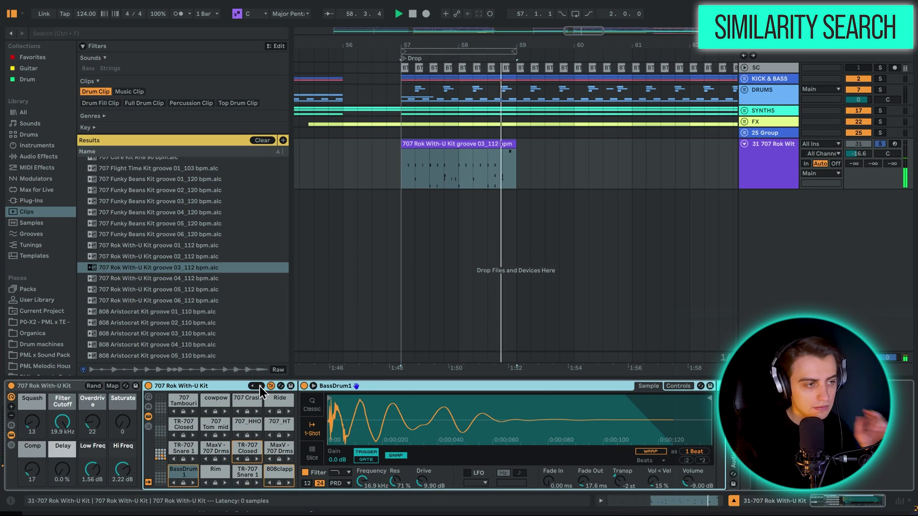
pyautogui.click(428, 148)
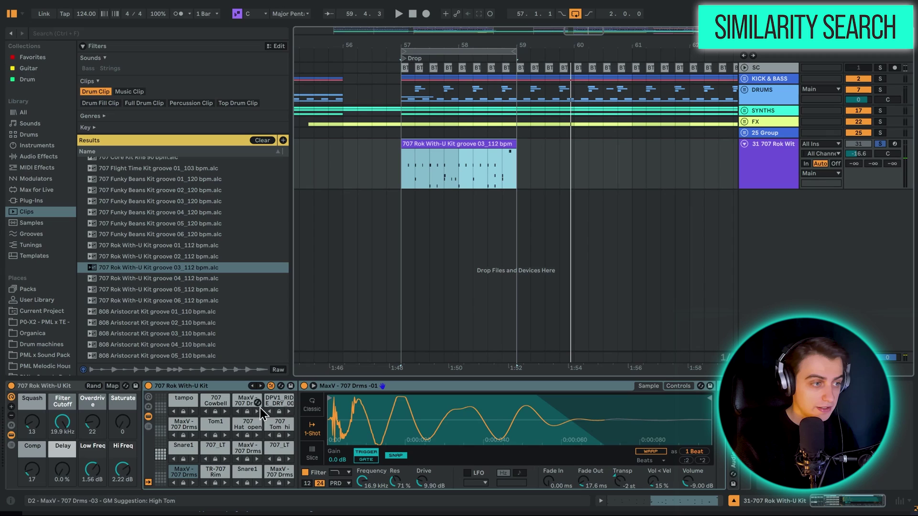
pyautogui.press('space')
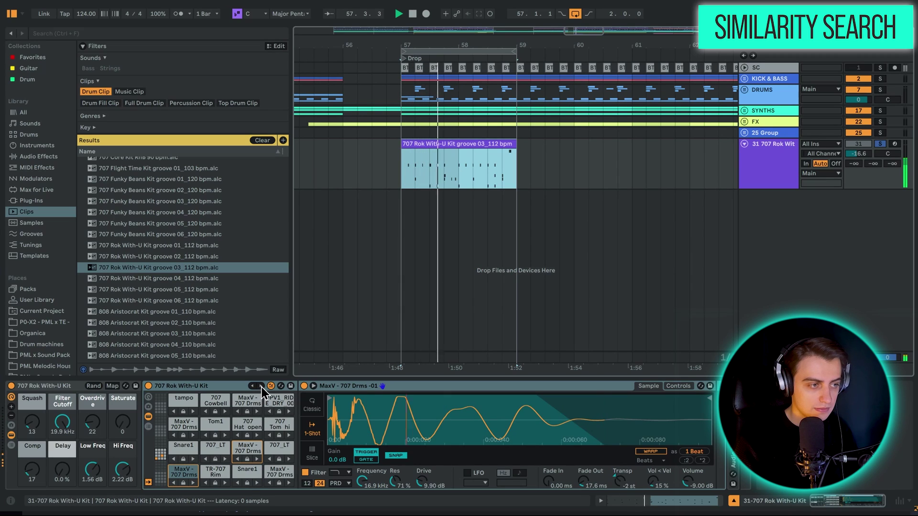
# Keep swapping similar kits until the 512bdrum, LM1 Snare, Big Open Hat set, then play it
pyautogui.click(260, 386)
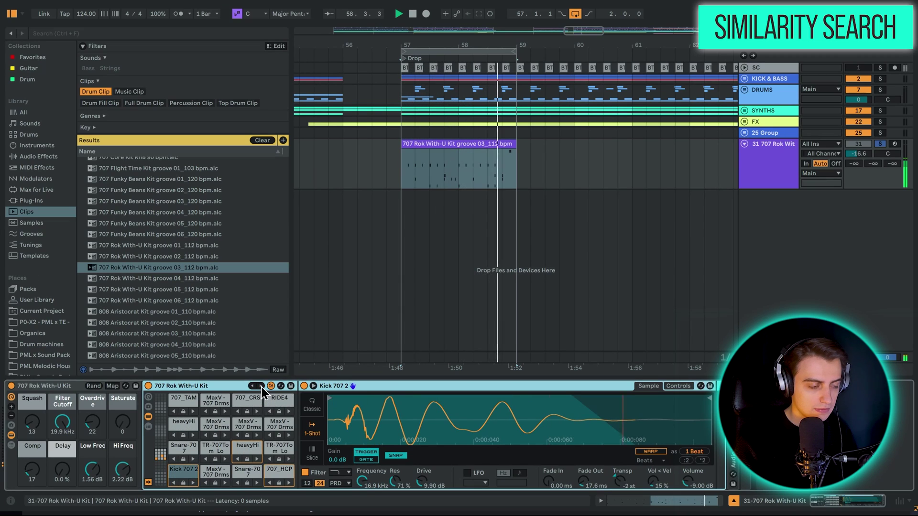
pyautogui.click(260, 385)
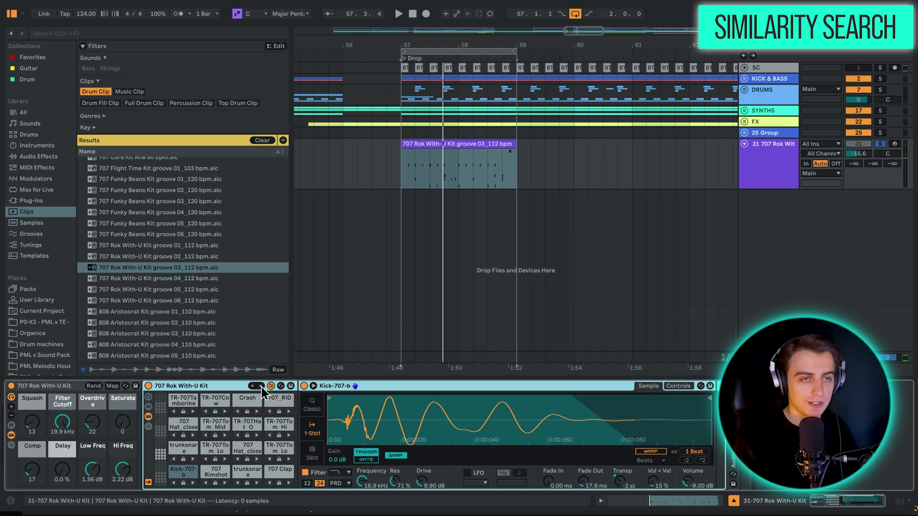
pyautogui.click(260, 386)
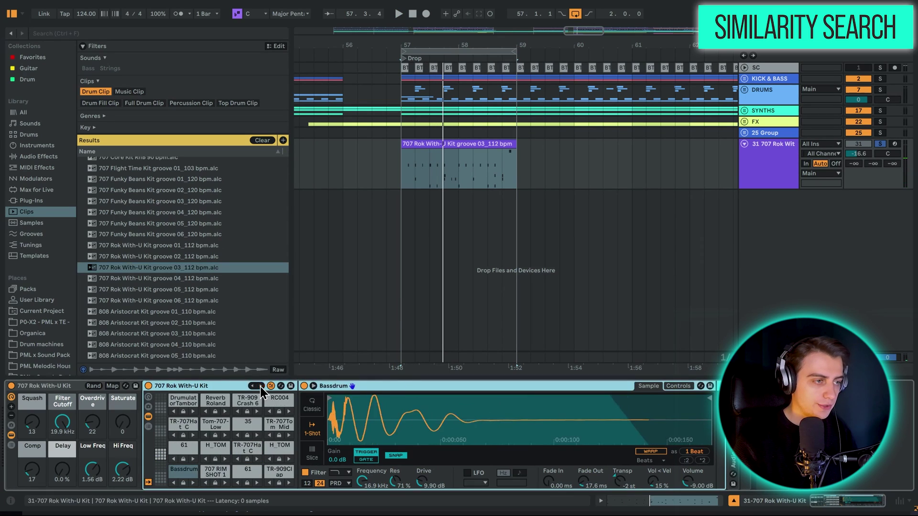
pyautogui.click(260, 386)
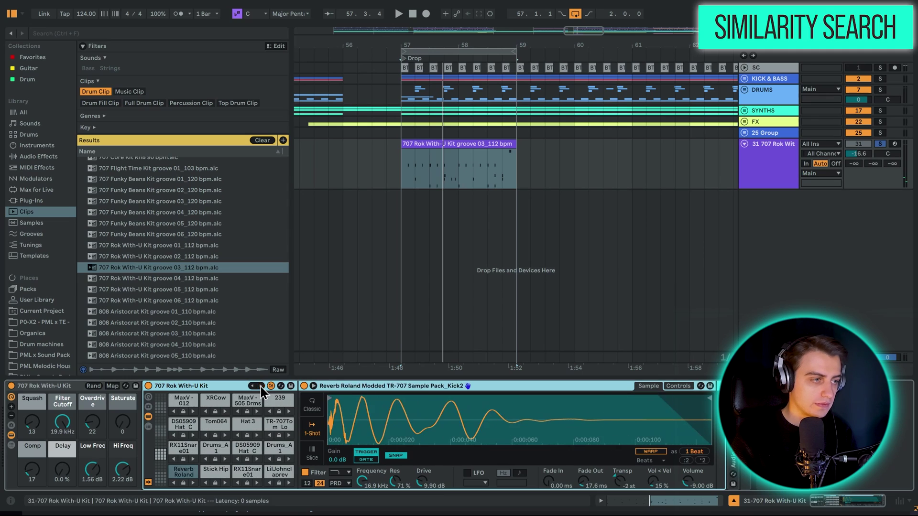
pyautogui.click(260, 385)
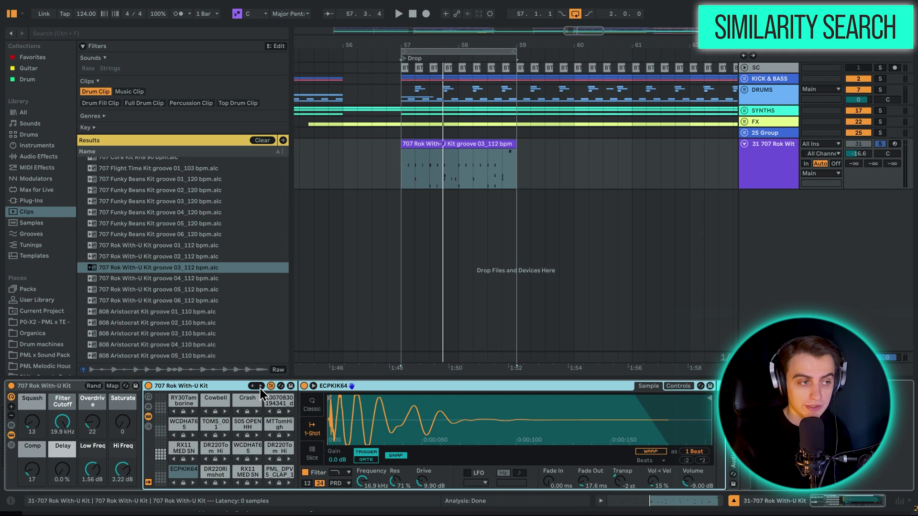
pyautogui.click(261, 387)
pyautogui.press('space')
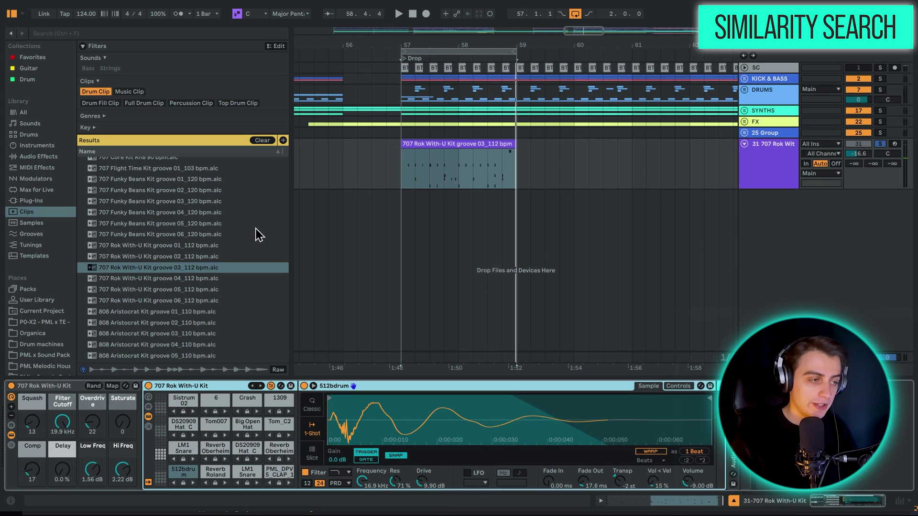
pyautogui.rightClick(183, 477)
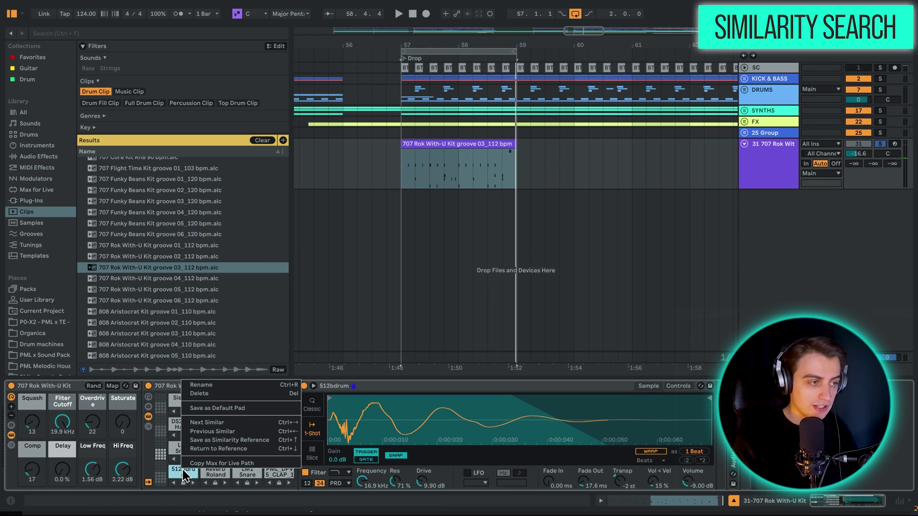
pyautogui.press('Escape')
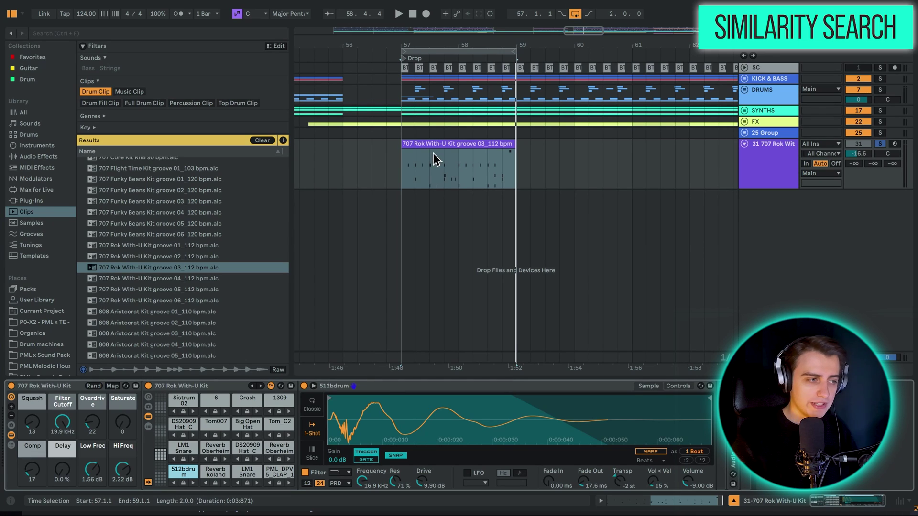
pyautogui.click(223, 387)
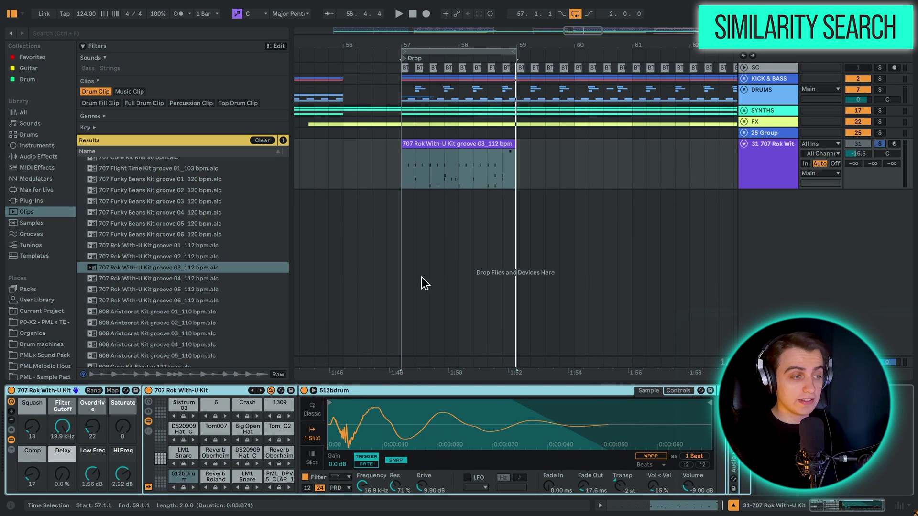
# Lock the 512bdrum and LM1 Snare pads, then swap the other pads for similar samples
pyautogui.click(183, 477)
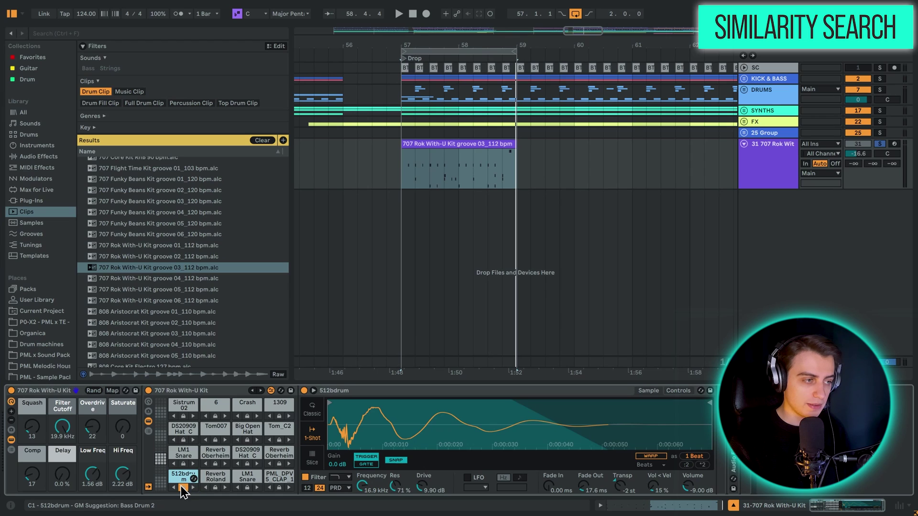
pyautogui.click(183, 488)
pyautogui.click(246, 487)
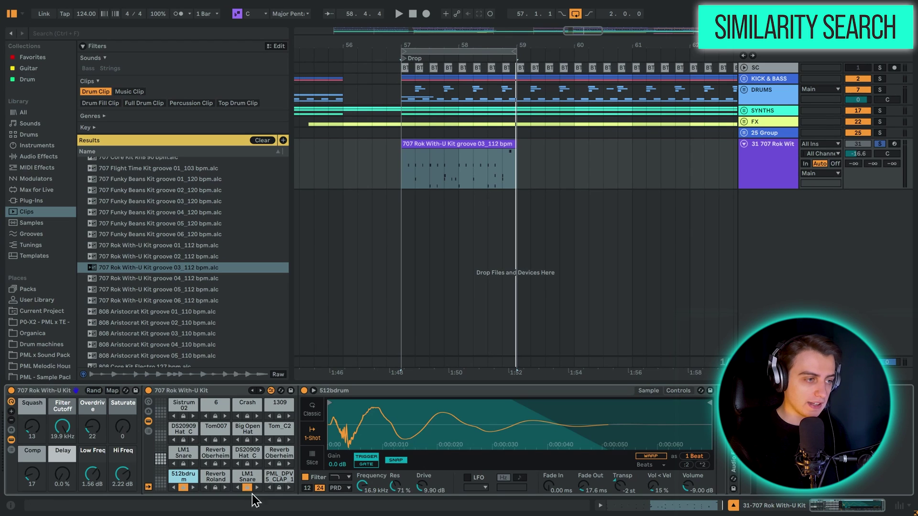
pyautogui.click(260, 391)
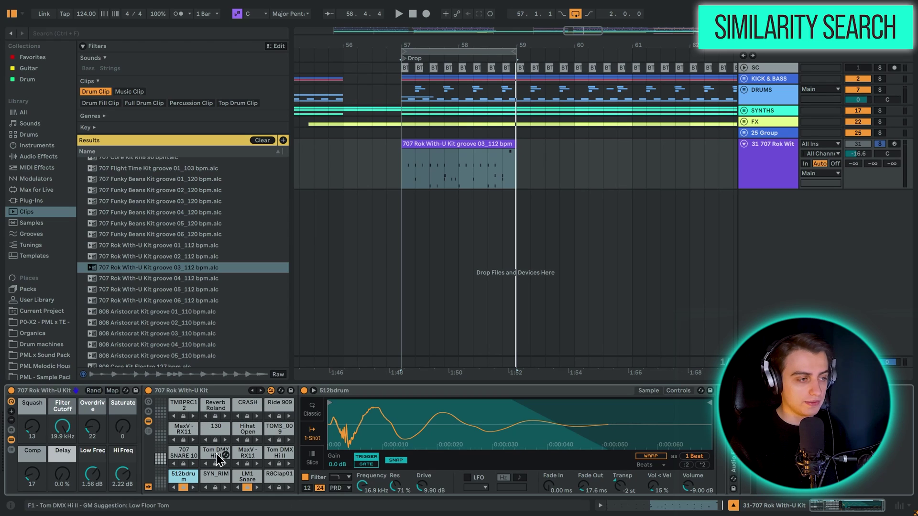
pyautogui.click(247, 476)
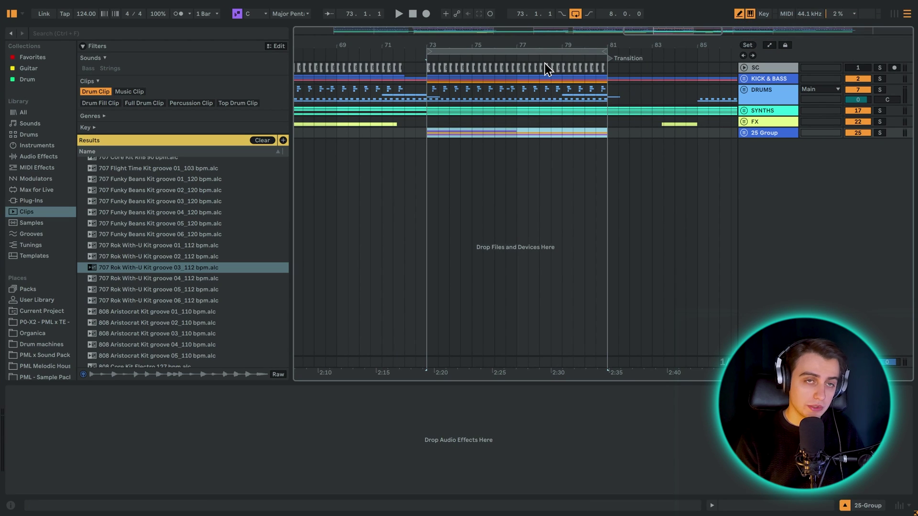
# Search the browser and set Roar's routing mode to Single
pyautogui.hotkey('ctrl', 'f')
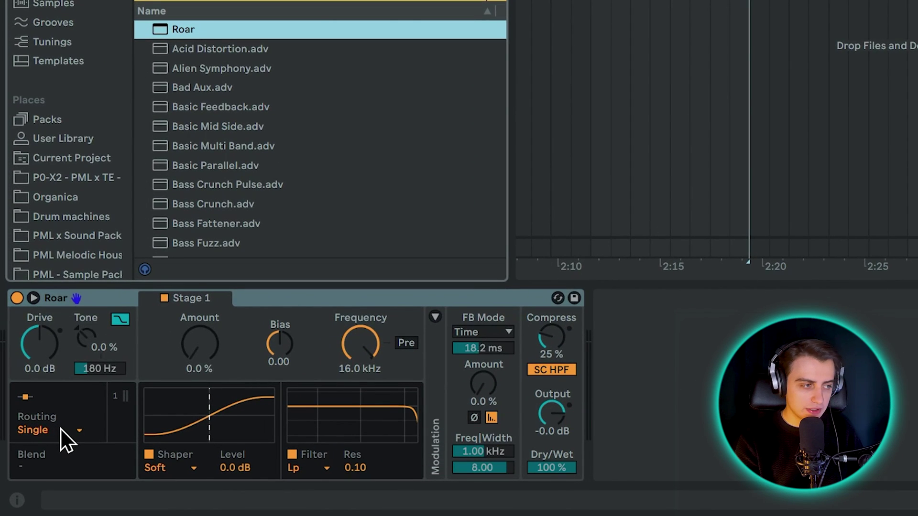
pyautogui.click(62, 429)
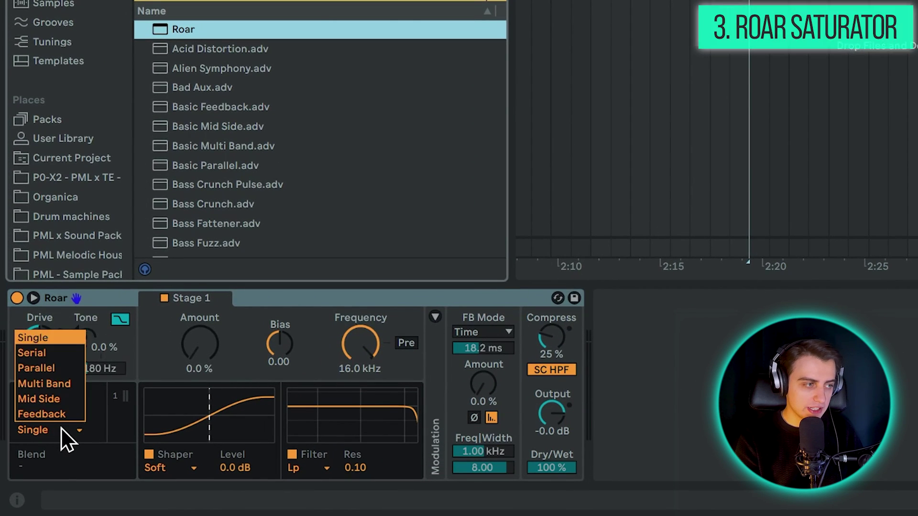
pyautogui.press('Down')
pyautogui.click(65, 365)
pyautogui.click(66, 429)
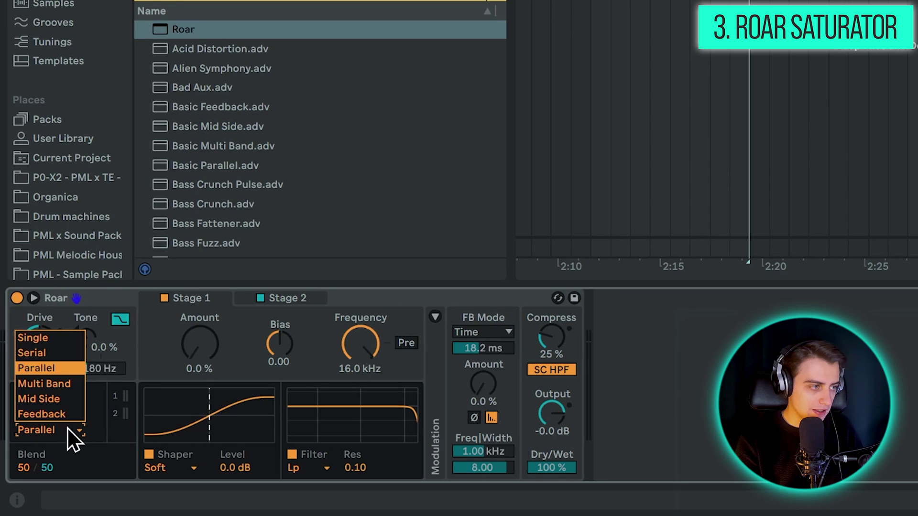
pyautogui.click(65, 385)
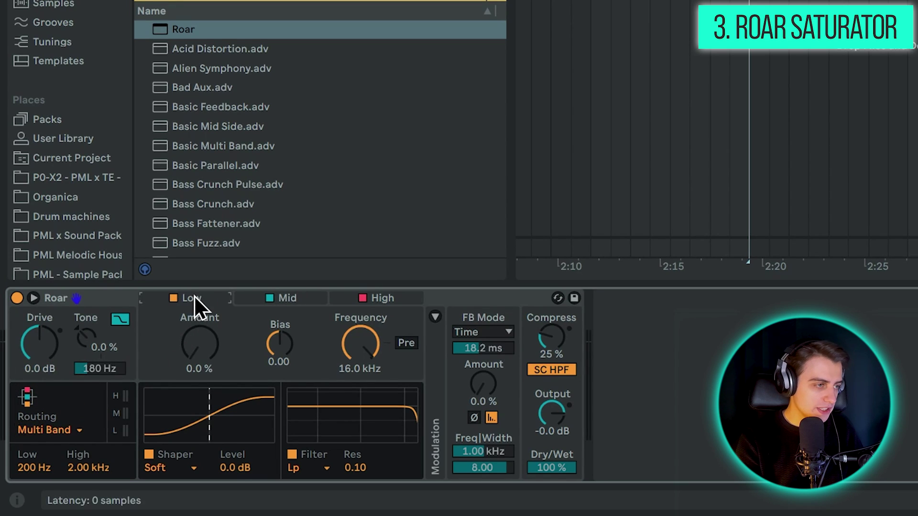
# Check Roar's Low, Mid and High band settings, switch Roar off and play the Monosole Beat
pyautogui.click(287, 298)
pyautogui.click(383, 299)
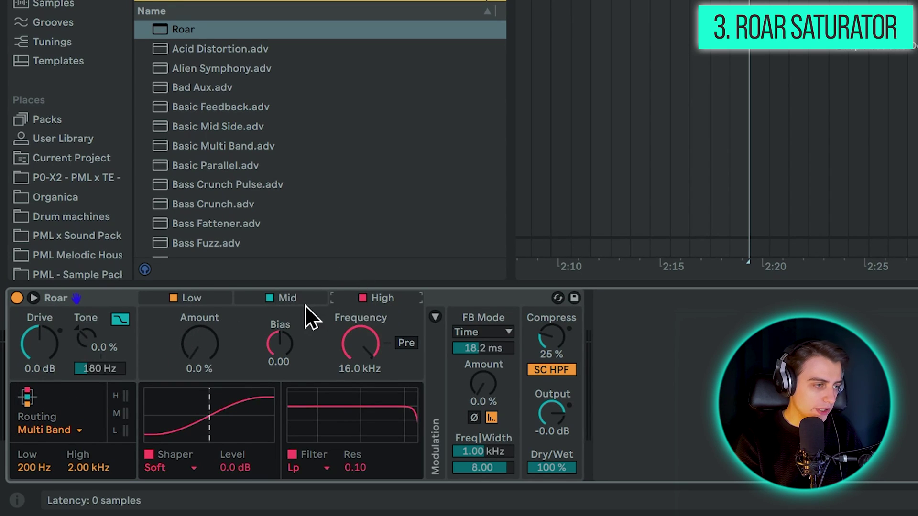
pyautogui.click(201, 300)
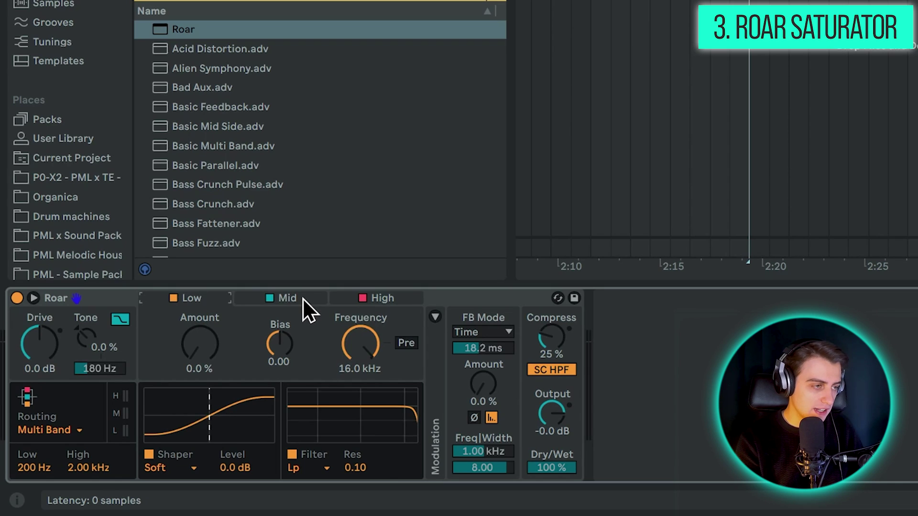
pyautogui.click(87, 293)
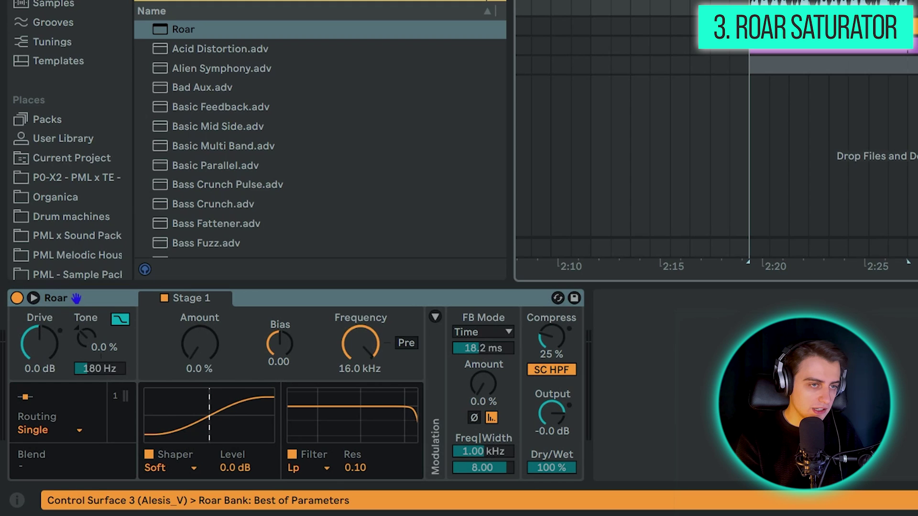
pyautogui.click(17, 297)
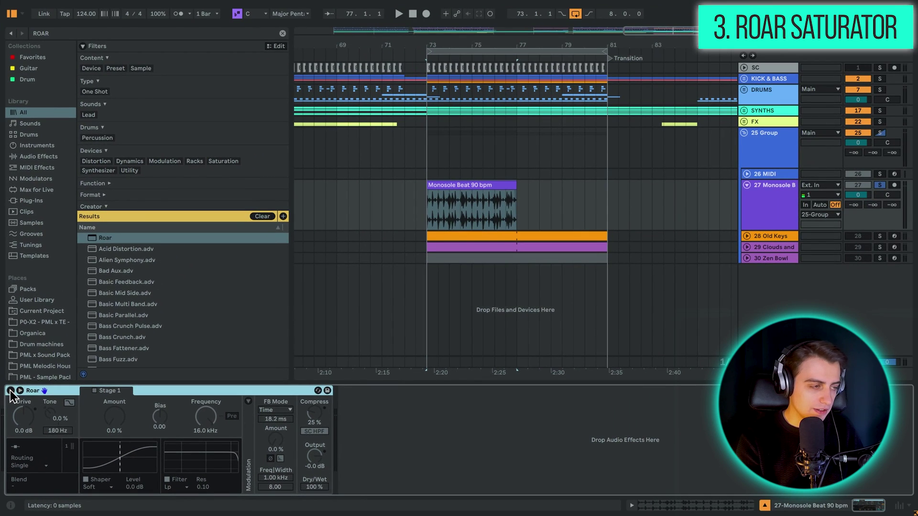
pyautogui.press('space')
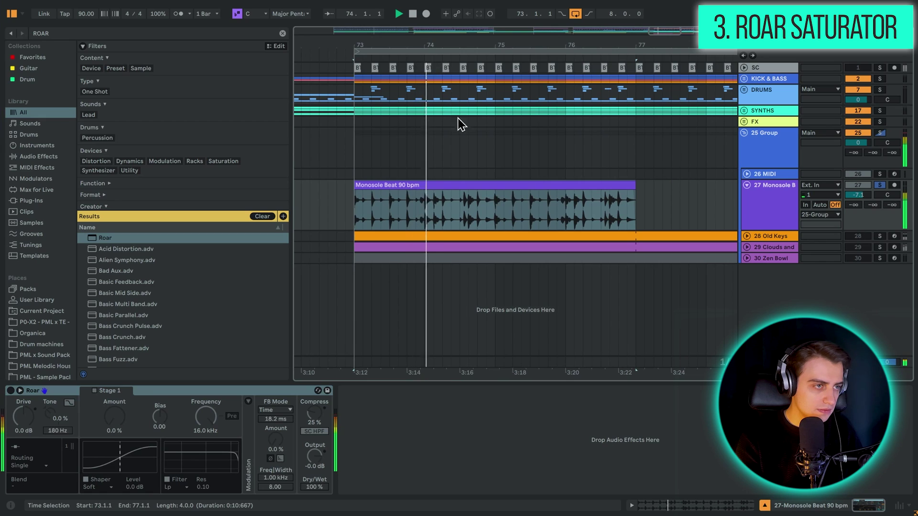
# Switch Roar back on with drive 6.5 dB, amount 15% and compression 39%
pyautogui.click(467, 185)
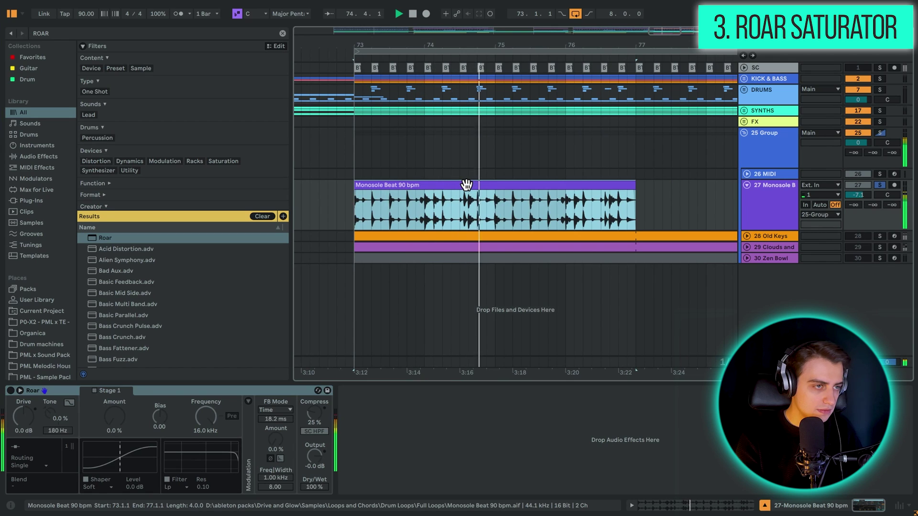
pyautogui.click(11, 390)
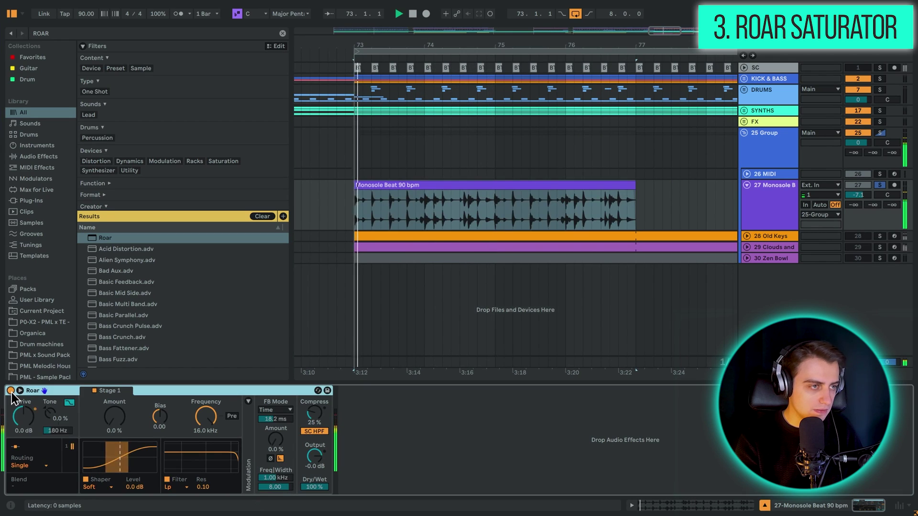
pyautogui.moveTo(24, 423)
pyautogui.mouseDown()
pyautogui.moveTo(24, 413)
pyautogui.moveTo(24, 420)
pyautogui.mouseUp()
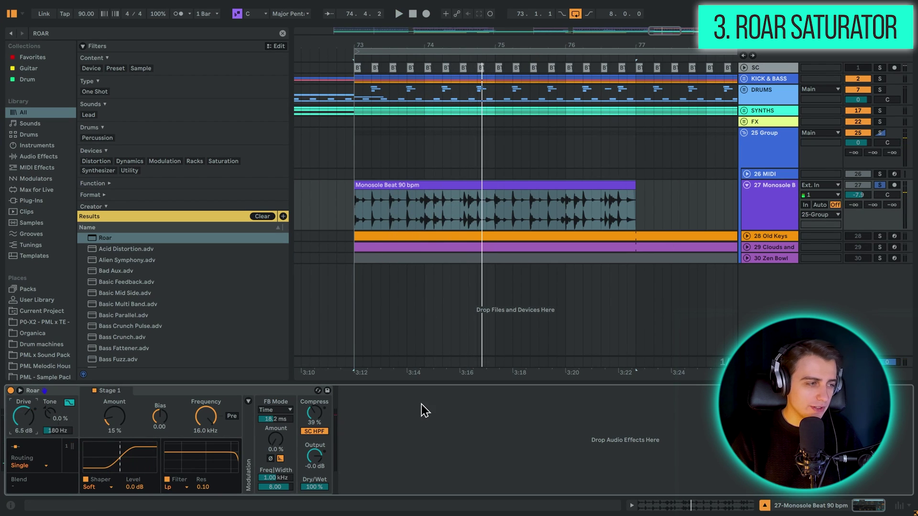
pyautogui.click(178, 393)
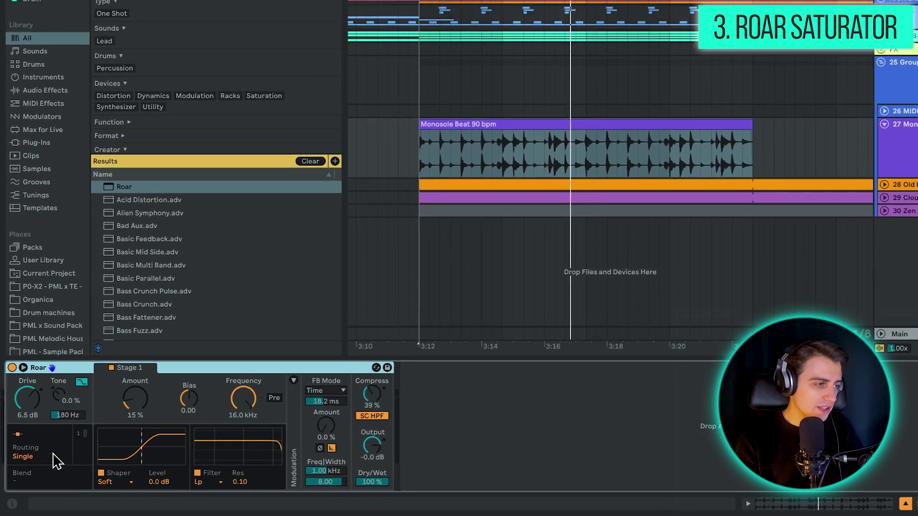
pyautogui.click(36, 418)
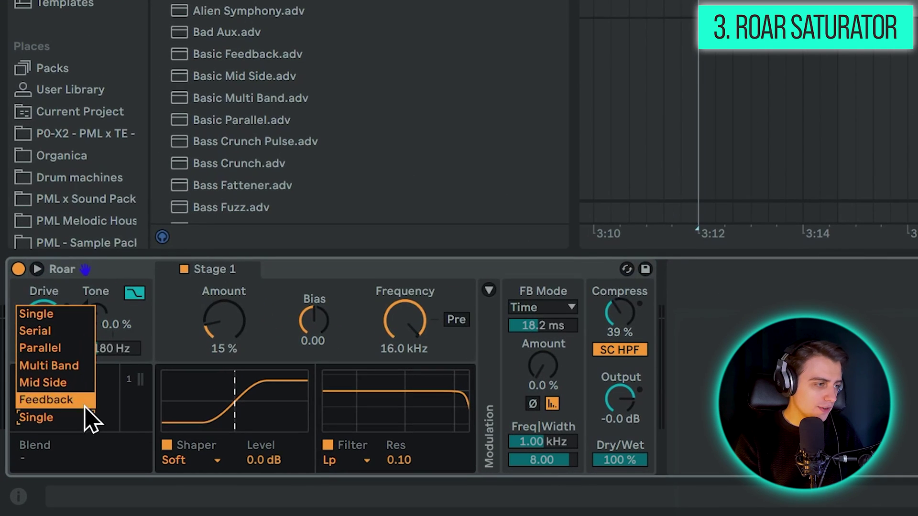
# Set Roar to Multi Band routing and view the High band settings
pyautogui.click(72, 366)
pyautogui.click(322, 268)
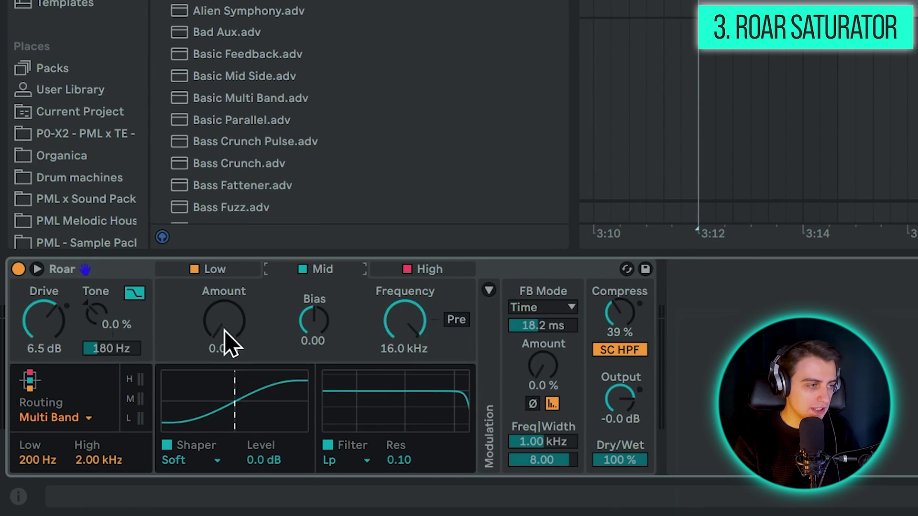
pyautogui.click(429, 269)
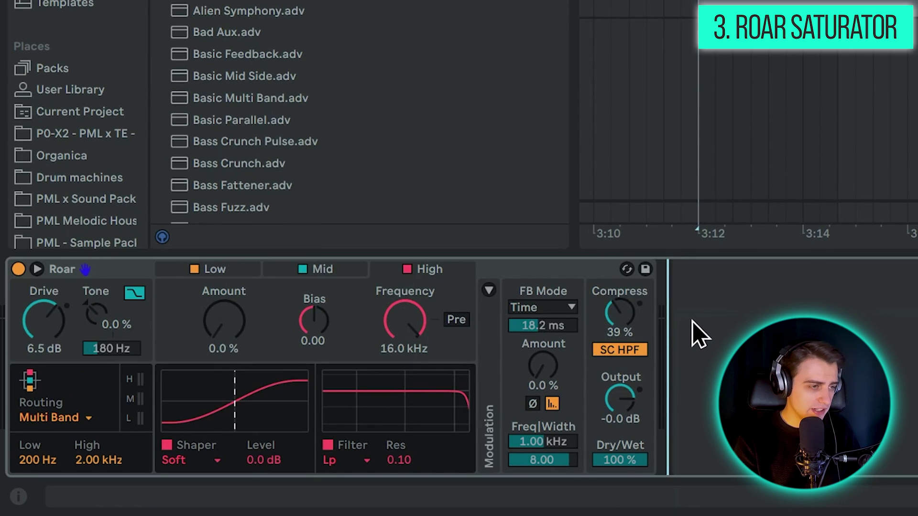
# Expand Roar's modulation and make the envelope modulate Shaper 1 amount by -1.6 in the matrix
pyautogui.click(490, 294)
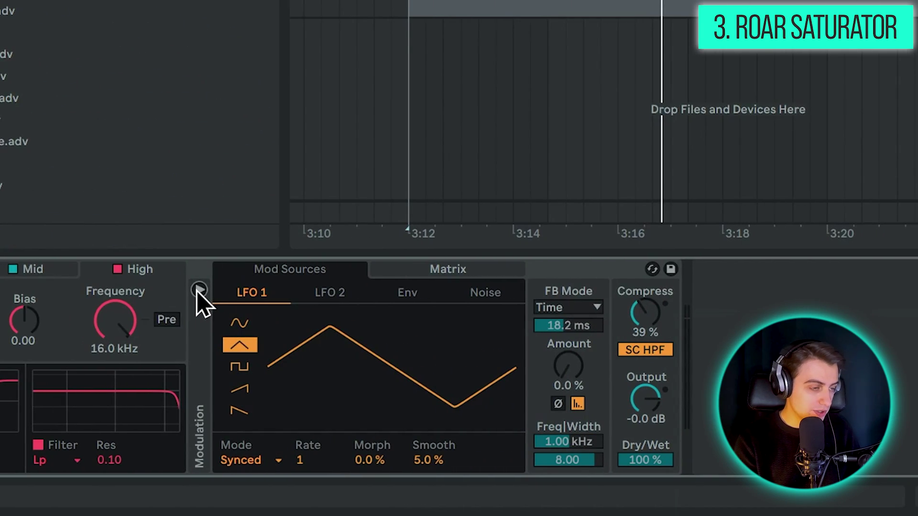
pyautogui.click(447, 269)
pyautogui.click(288, 272)
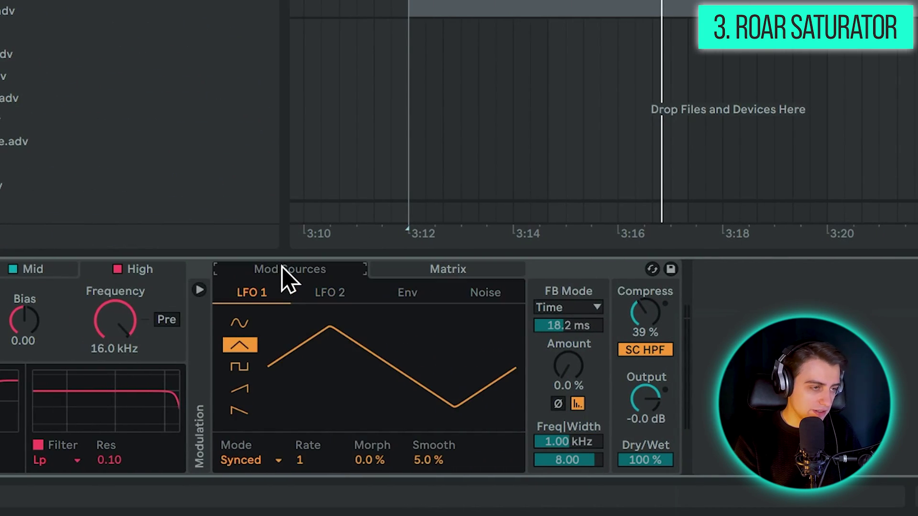
pyautogui.click(444, 271)
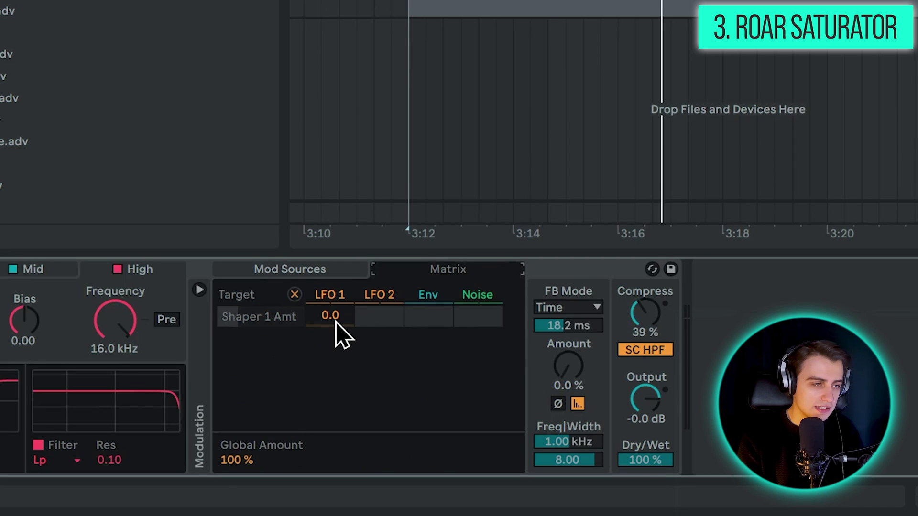
pyautogui.moveTo(428, 317); pyautogui.dragTo(430, 326)
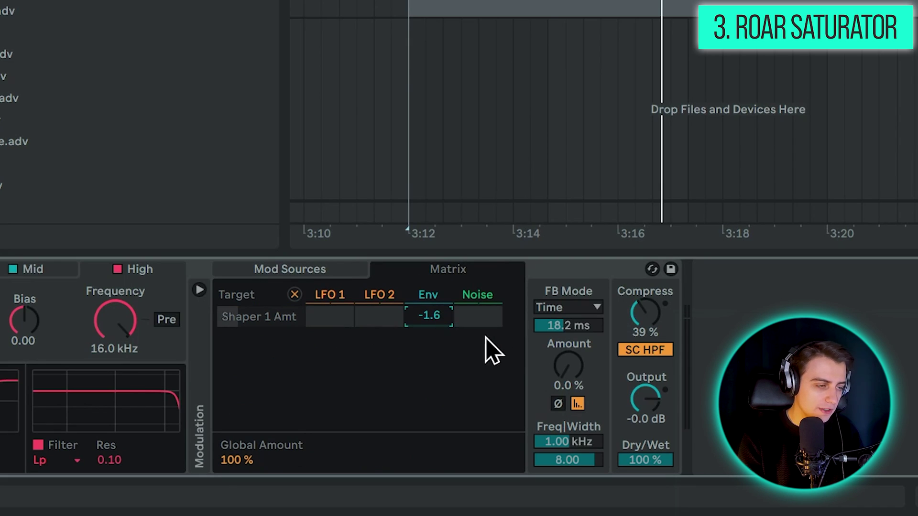
# Try the Wander and S & H noise types, then collapse the modulation section
pyautogui.click(467, 295)
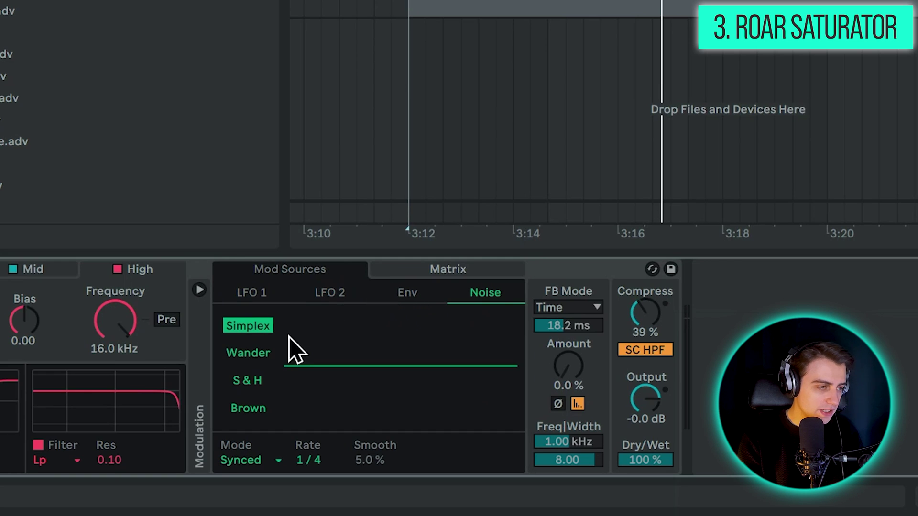
pyautogui.click(251, 353)
pyautogui.click(250, 380)
pyautogui.click(671, 269)
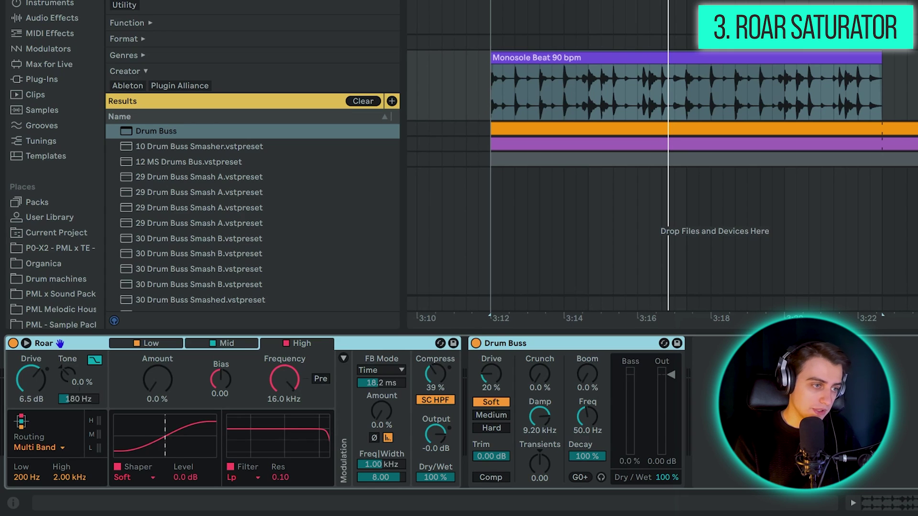
# Delete the Drum Buss device from the Monosole Beat chain
pyautogui.click(532, 345)
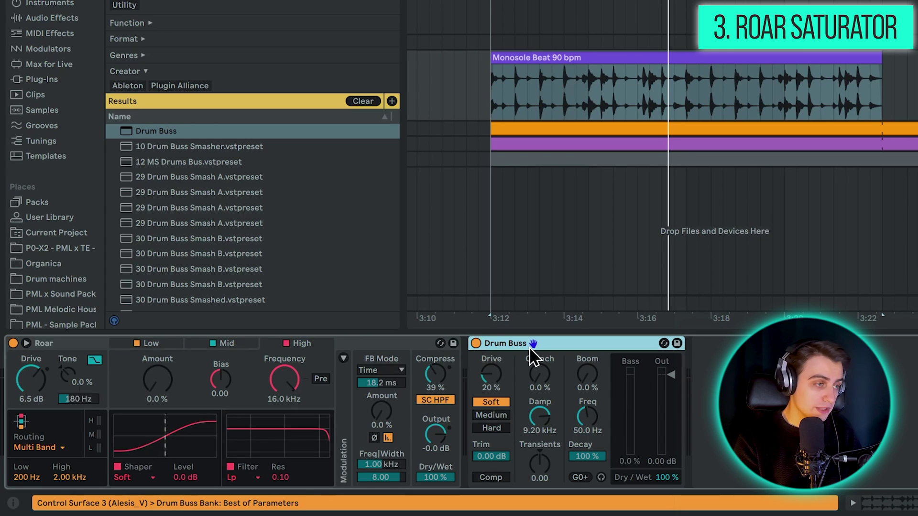
pyautogui.press('Delete')
pyautogui.click(39, 447)
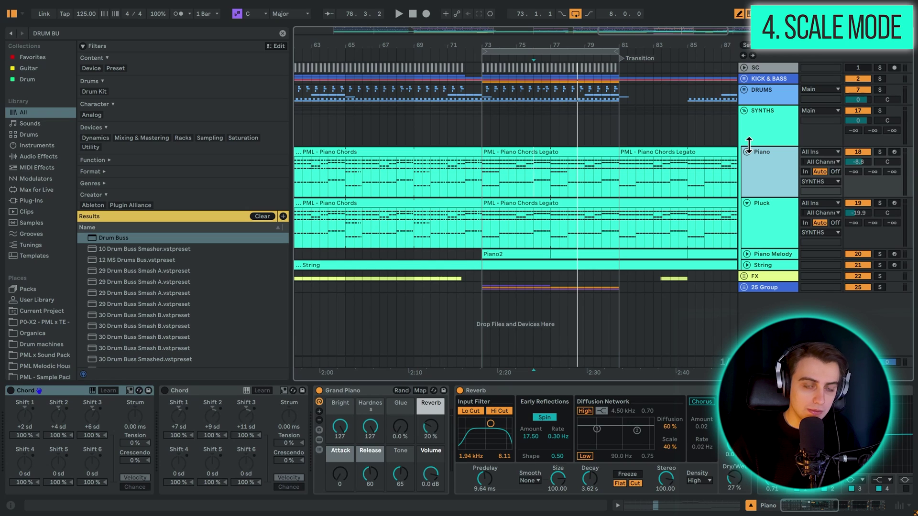
pyautogui.scroll(1, 511, 166)
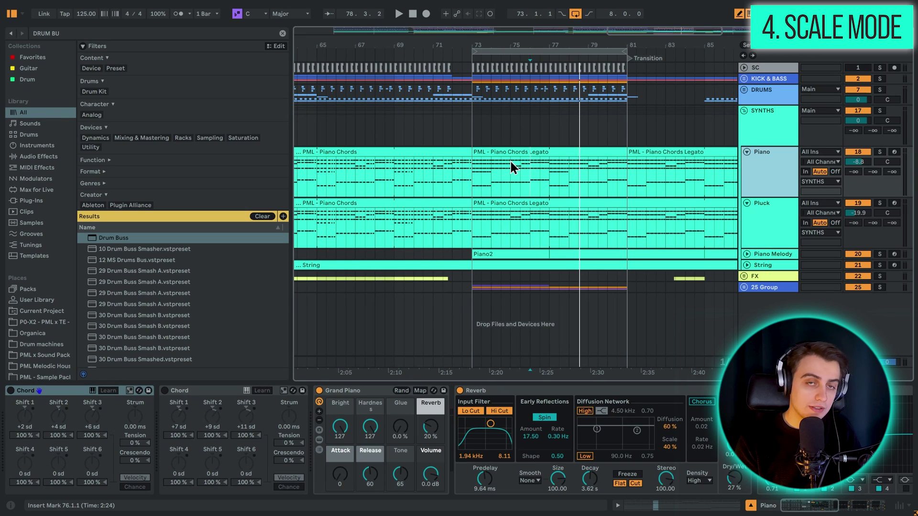
# Zoom the timeline to bars 68–84 and play from bar 73, then stop
pyautogui.press('space')
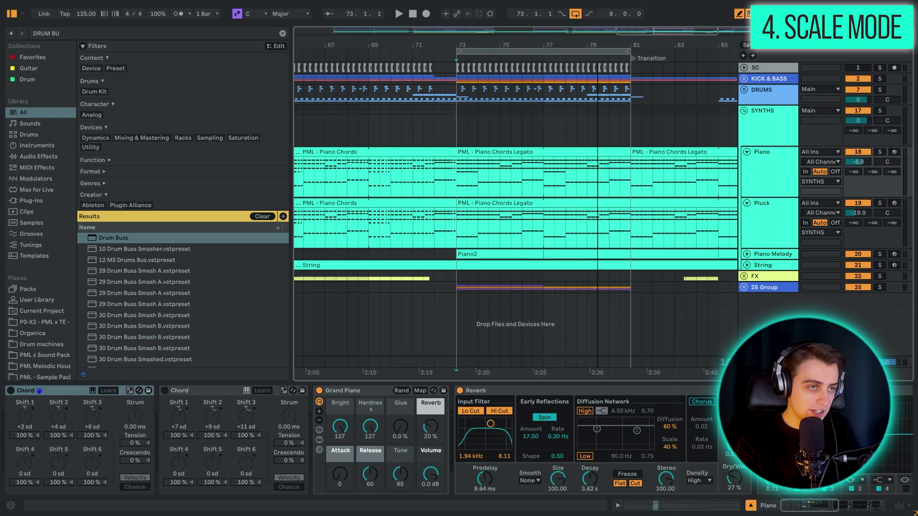
pyautogui.moveTo(589, 54); pyautogui.dragTo(589, 43)
pyautogui.press('space')
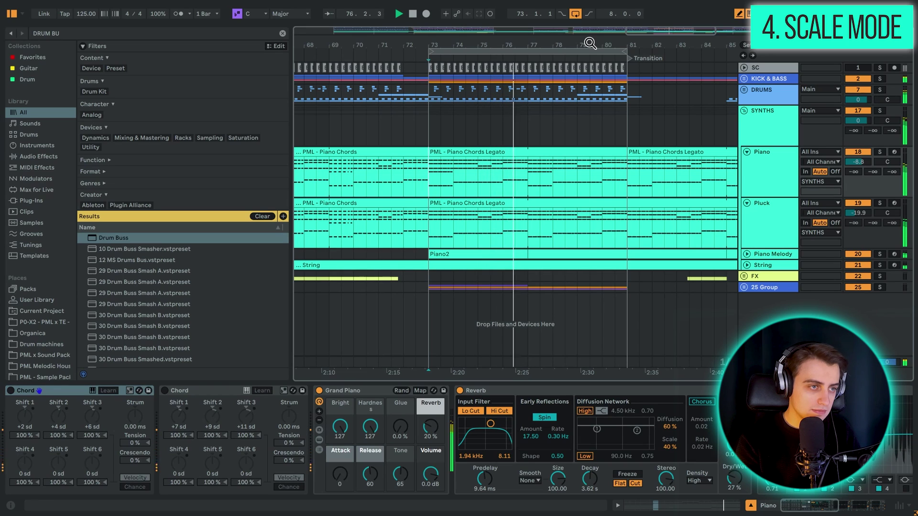
pyautogui.press('space')
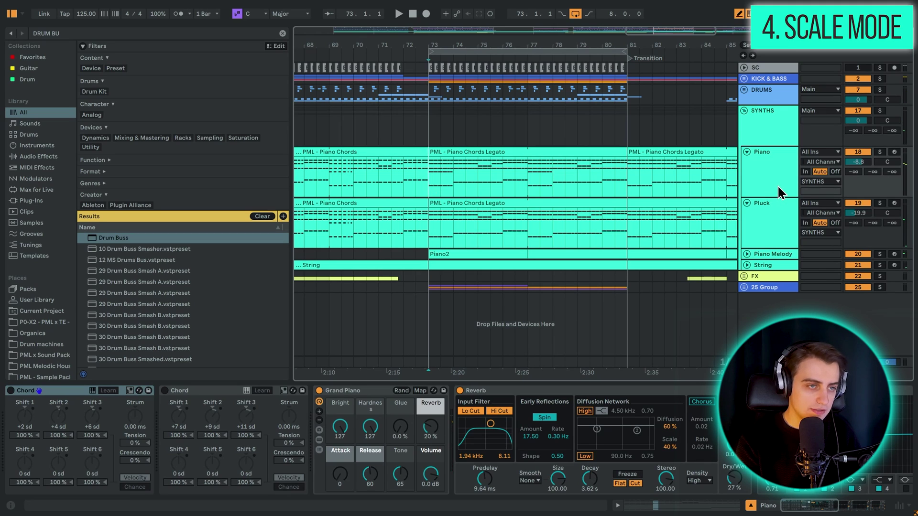
# Duplicate the Piano track and delete all clips on the copy
pyautogui.hotkey('ctrl', 'd')
pyautogui.click(502, 207)
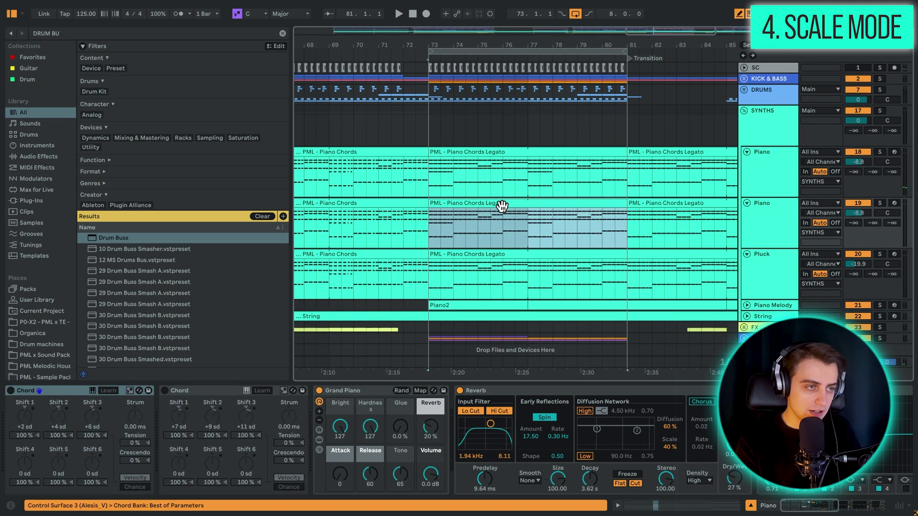
pyautogui.press('Delete')
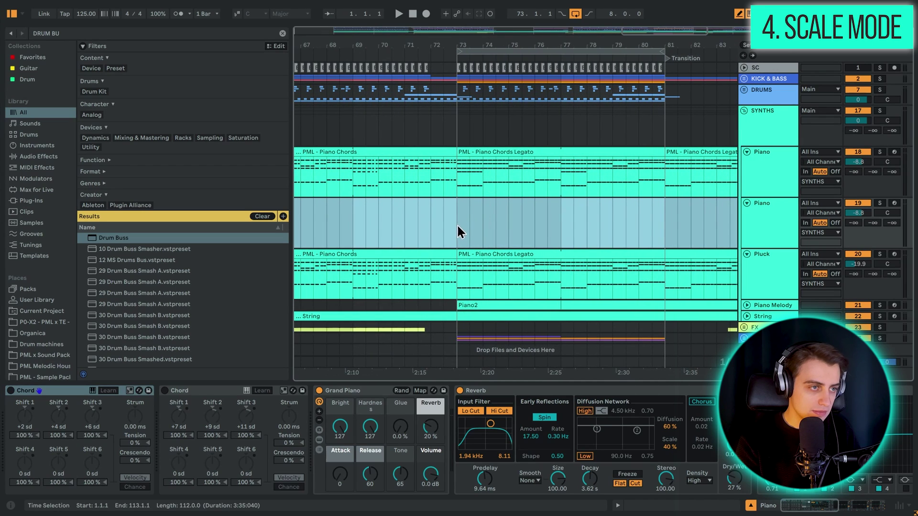
# Clear the selection, arm the duplicate Piano track and enable the first Chord device
pyautogui.click(459, 230)
pyautogui.click(894, 203)
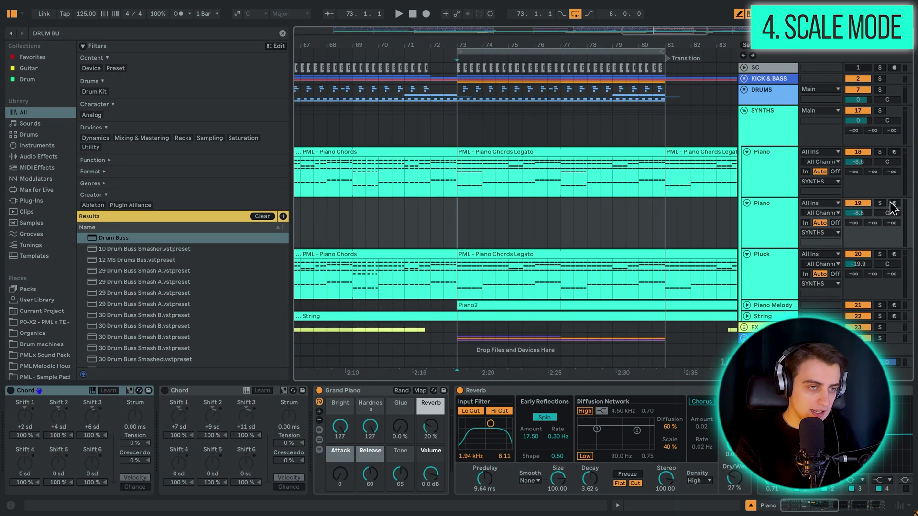
pyautogui.click(11, 391)
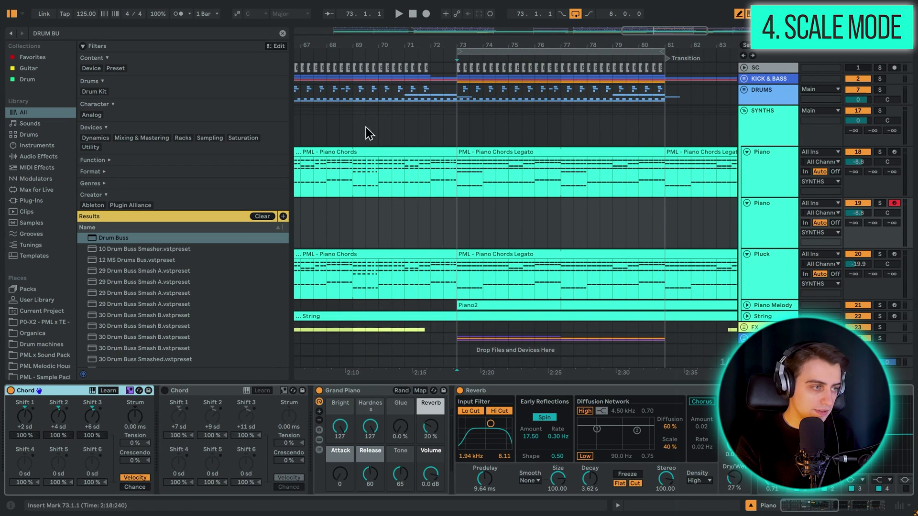
pyautogui.click(40, 390)
pyautogui.click(26, 422)
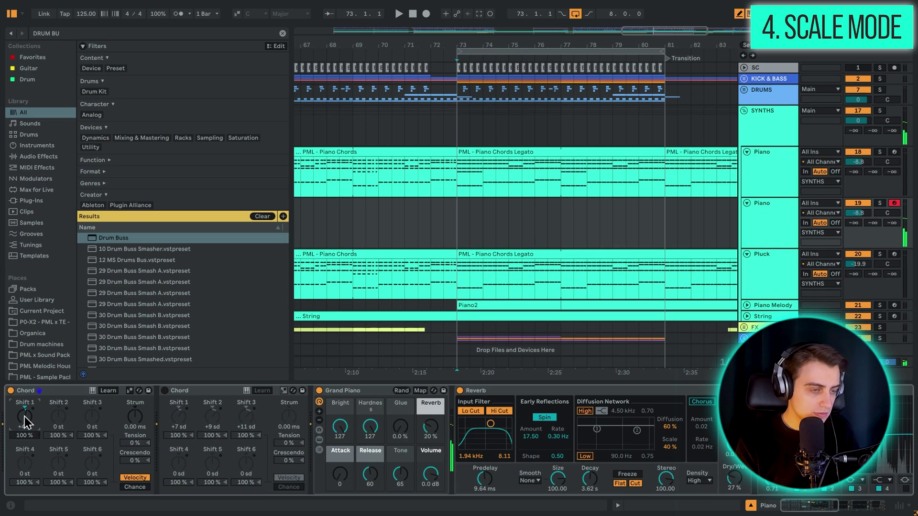
# Switch the first Chord device to follow the scale, with +2 and +1 degree shifts
pyautogui.moveTo(26, 428); pyautogui.dragTo(32, 418)
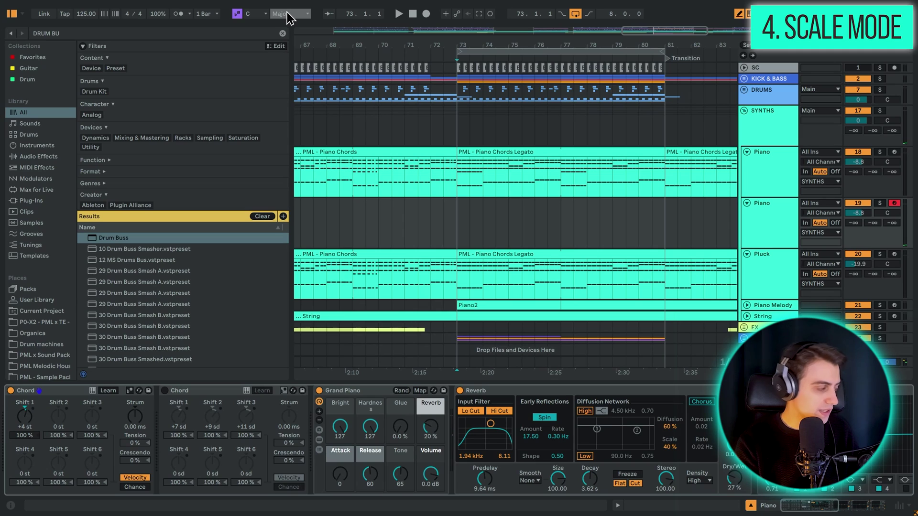
pyautogui.click(131, 391)
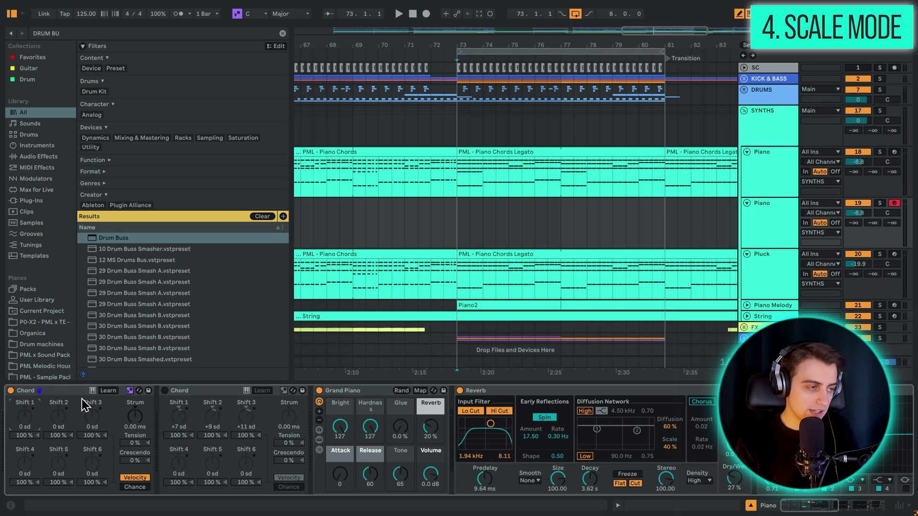
pyautogui.moveTo(25, 418); pyautogui.dragTo(66, 418)
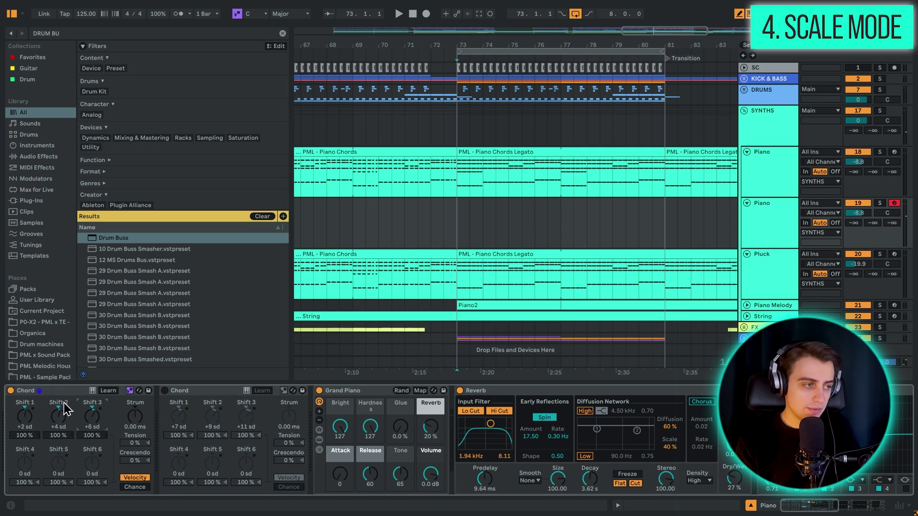
pyautogui.click(56, 391)
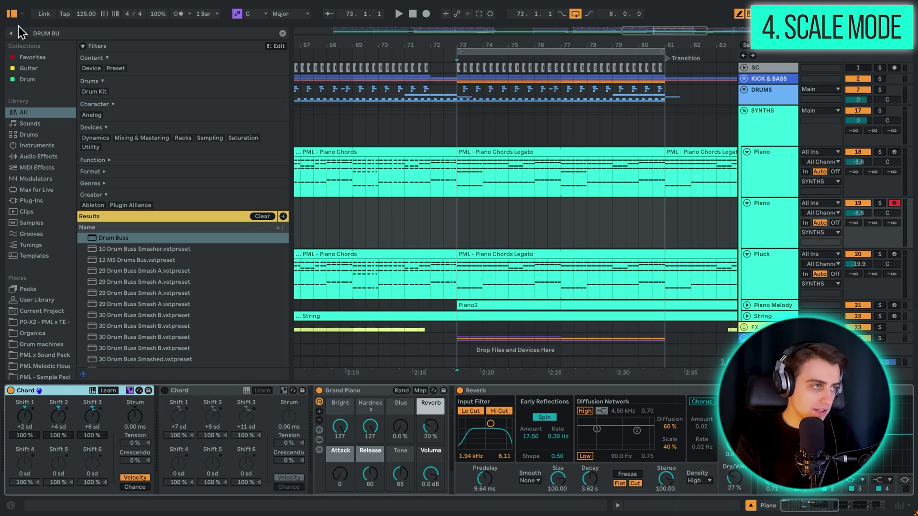
# Clear the browser search and check the song's scale modes, still C Major
pyautogui.click(69, 33)
pyautogui.press('BackSpace')
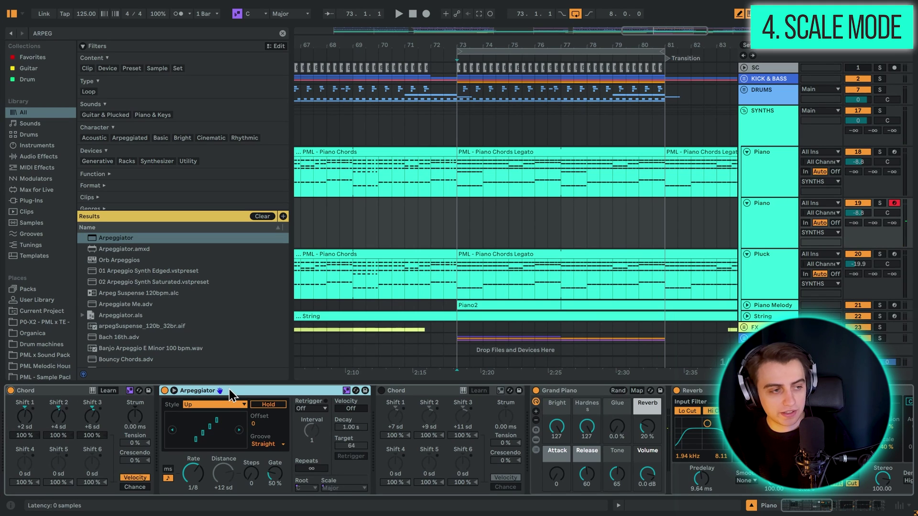
pyautogui.click(281, 12)
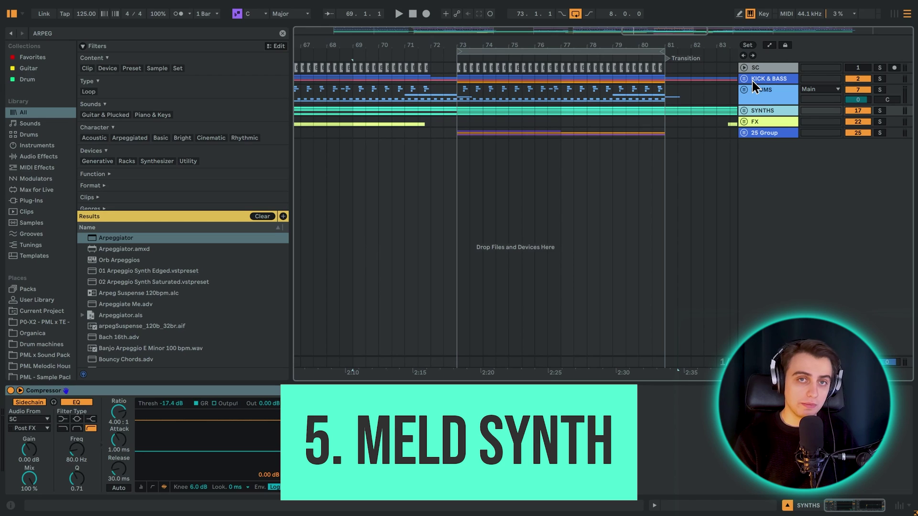
# Unfold KICK & BASS, play the unsoloed Bass - Meld from bar 73 and make its lane taller
pyautogui.click(744, 77)
pyautogui.click(769, 136)
pyautogui.click(454, 166)
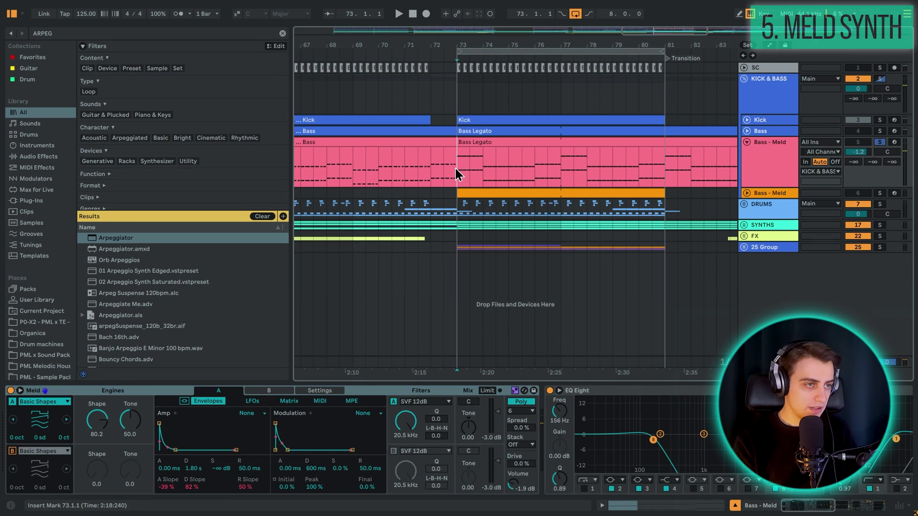
pyautogui.click(879, 143)
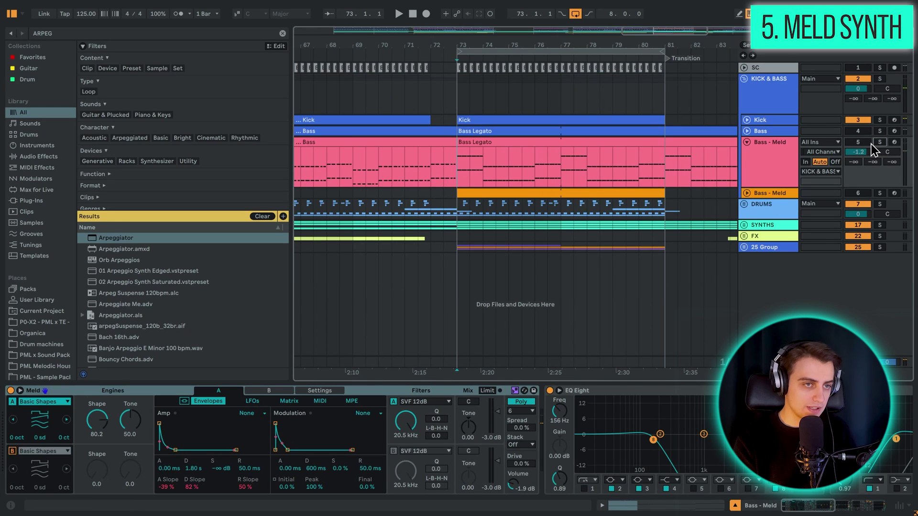
pyautogui.press('space')
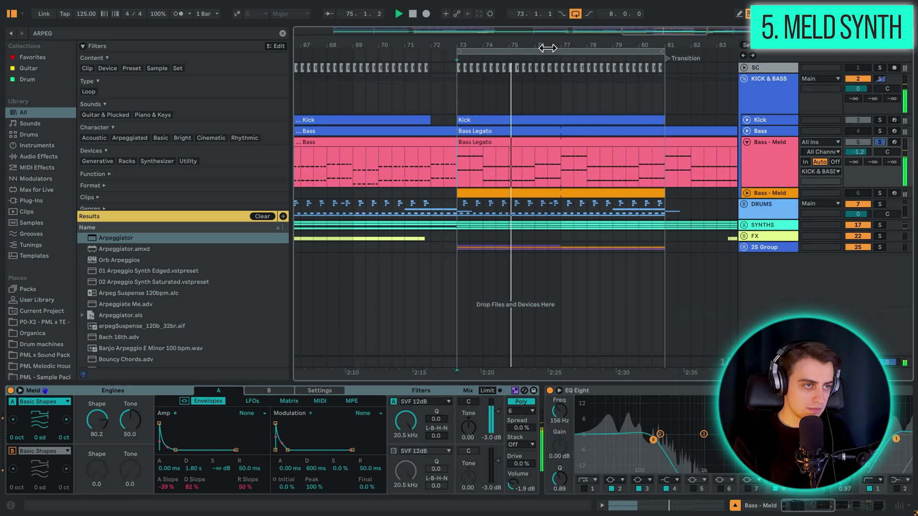
pyautogui.scroll(2, 564, 101)
pyautogui.moveTo(773, 189); pyautogui.dragTo(761, 233)
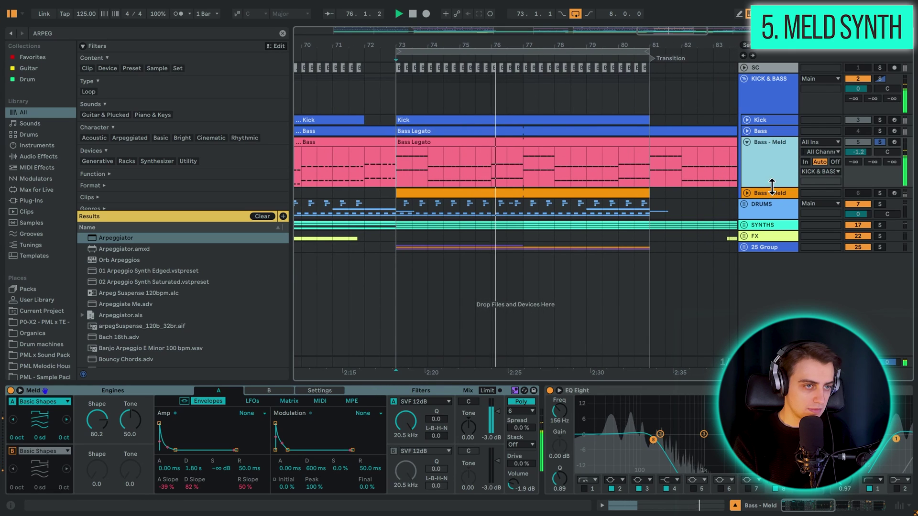
pyautogui.hotkey('ctrl', ',')
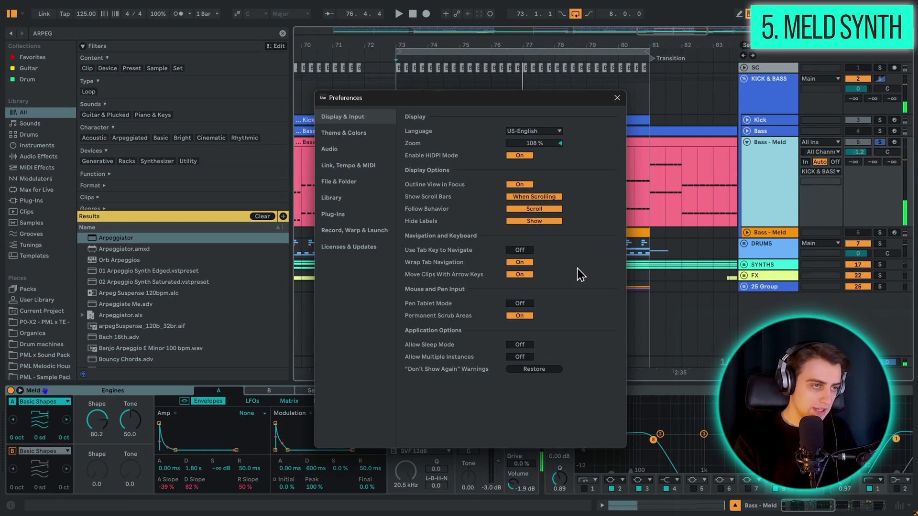
pyautogui.scroll(4, 549, 144)
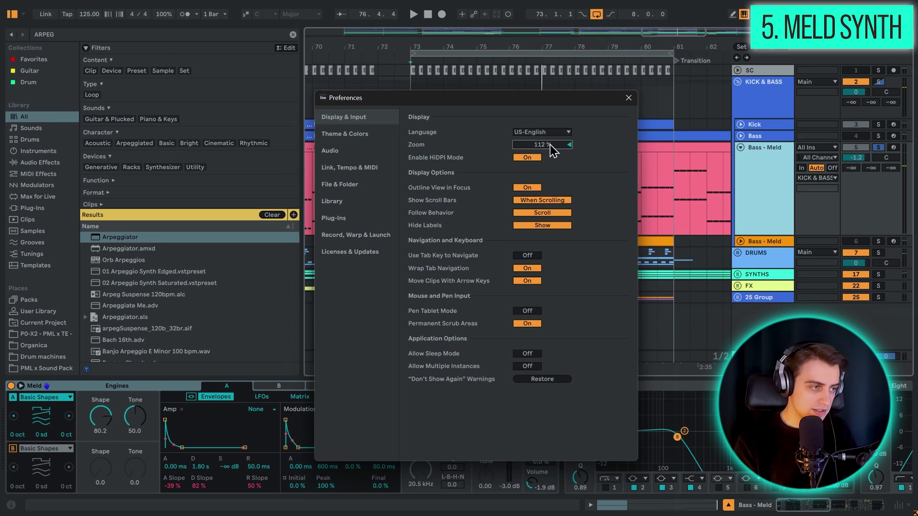
pyautogui.scroll(4, 550, 144)
pyautogui.scroll(4, 550, 144)
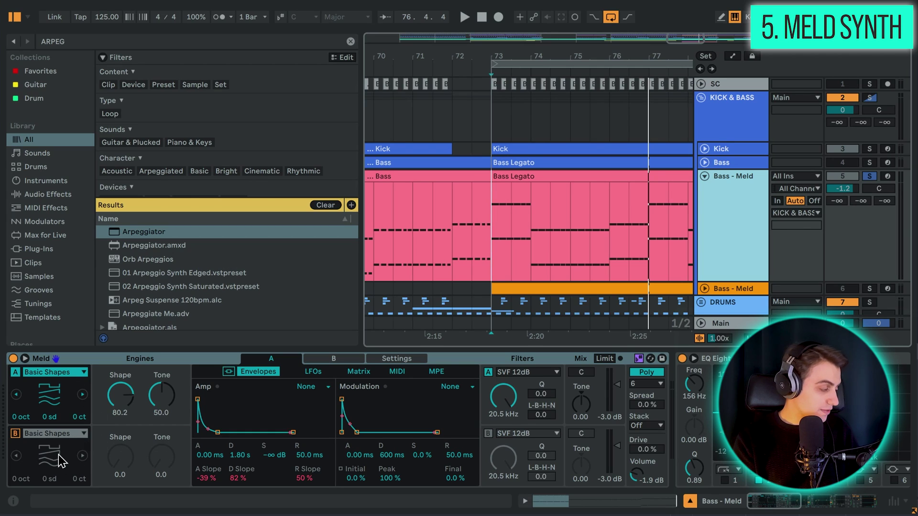
# Look over Meld's engine A oscillators and full modulation matrix unchanged, then show the 1 Hz sine LFO page
pyautogui.click(79, 374)
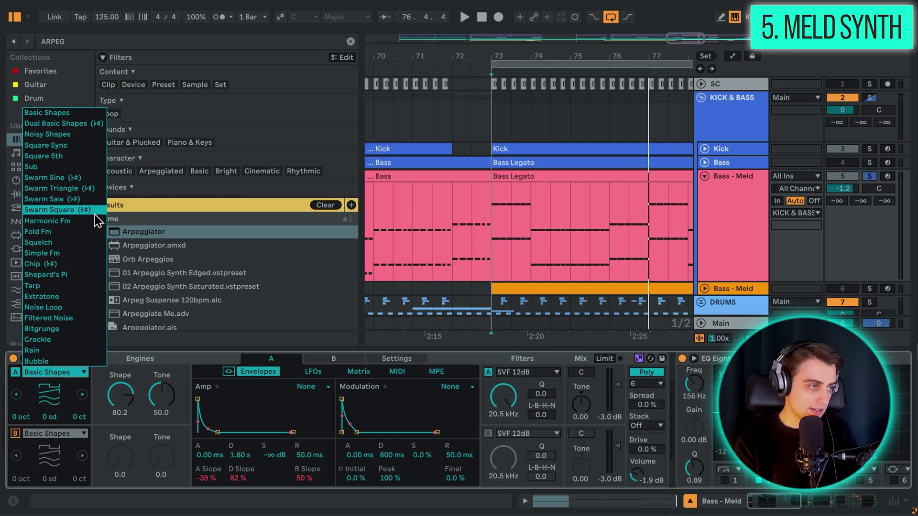
pyautogui.click(64, 373)
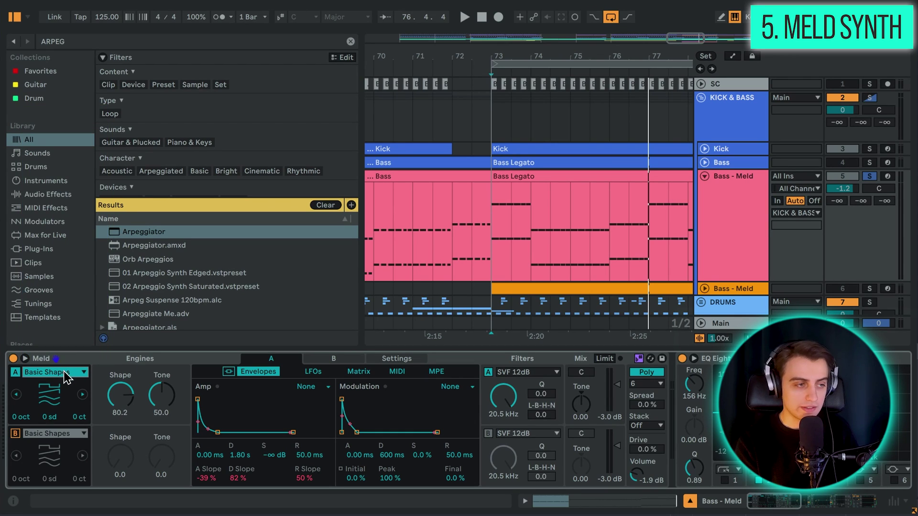
pyautogui.click(26, 359)
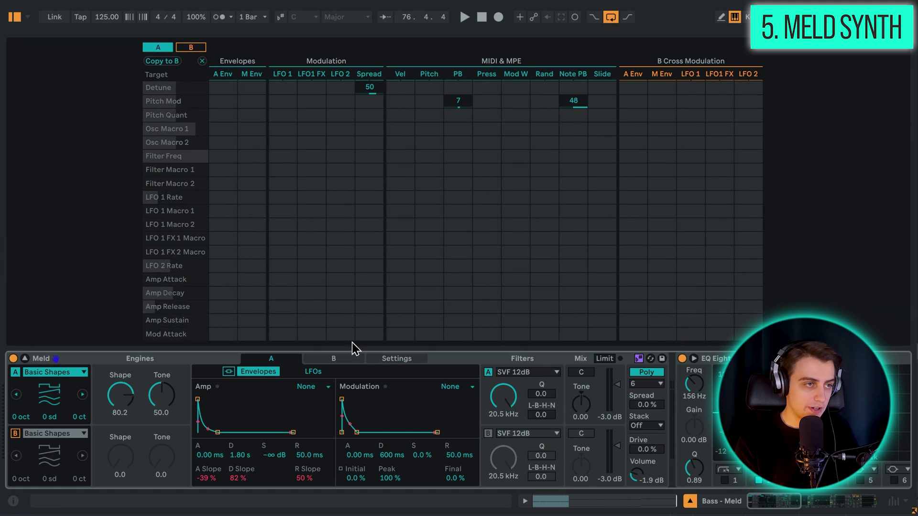
pyautogui.click(25, 359)
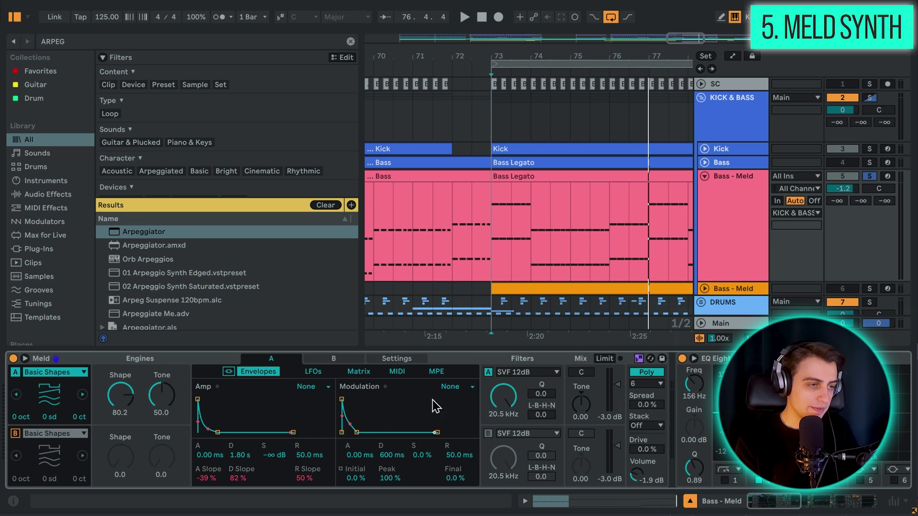
pyautogui.click(26, 359)
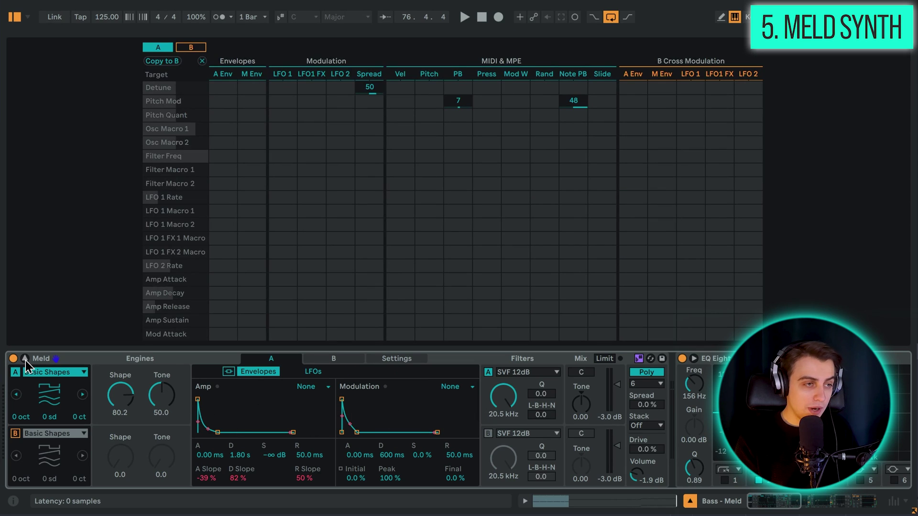
pyautogui.click(25, 361)
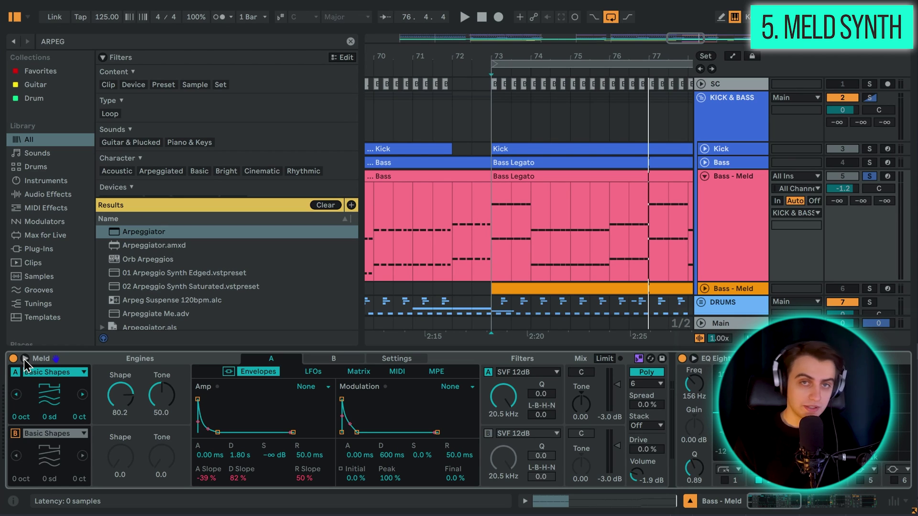
pyautogui.click(313, 373)
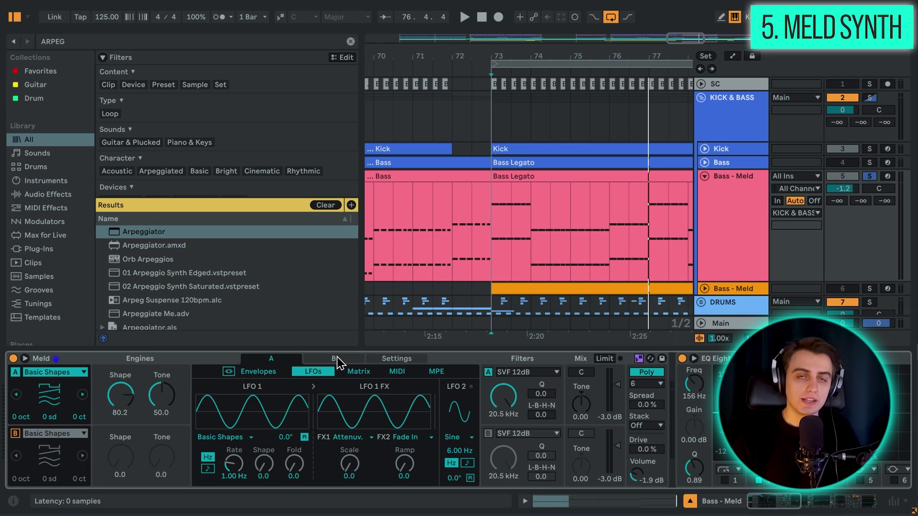
# Fold the KICK & BASS group, lower the new track's volume, and play the Flutish preset
pyautogui.click(701, 97)
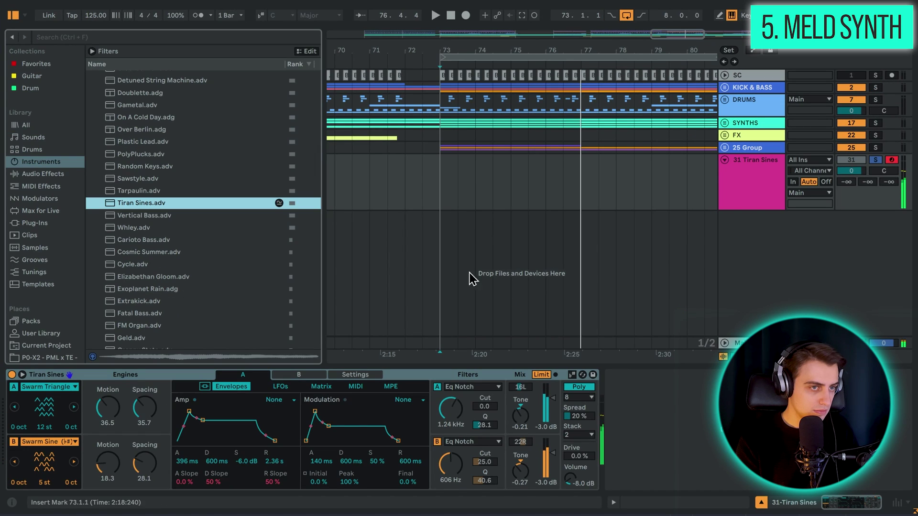
pyautogui.moveTo(852, 170)
pyautogui.mouseDown()
pyautogui.moveTo(851, 180)
pyautogui.moveTo(852, 173)
pyautogui.mouseUp()
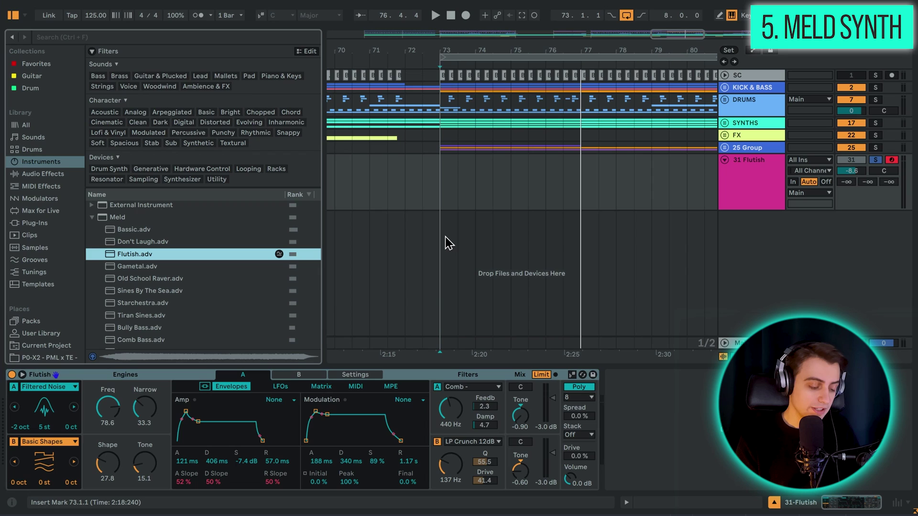
pyautogui.press('a')
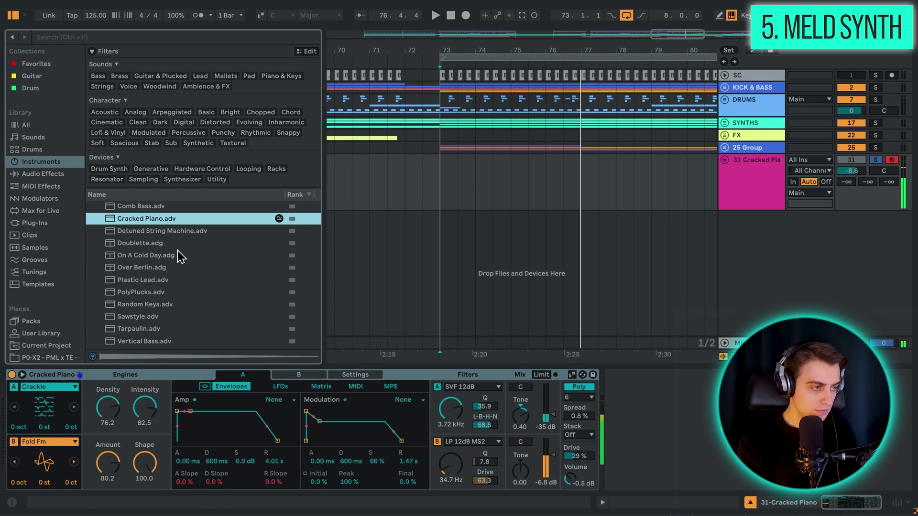
# Hear each Meld engine alone by muting engine B, then engine A, restoring each
pyautogui.click(13, 442)
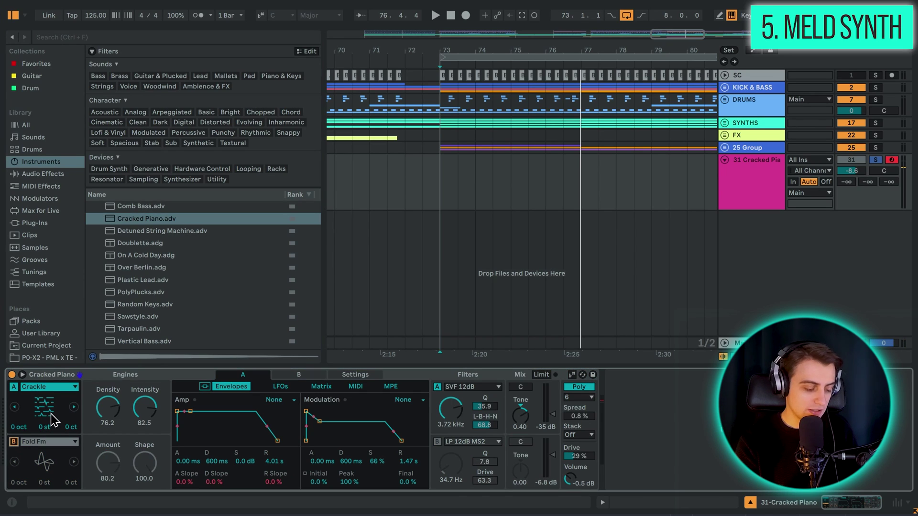
pyautogui.click(14, 442)
pyautogui.click(14, 387)
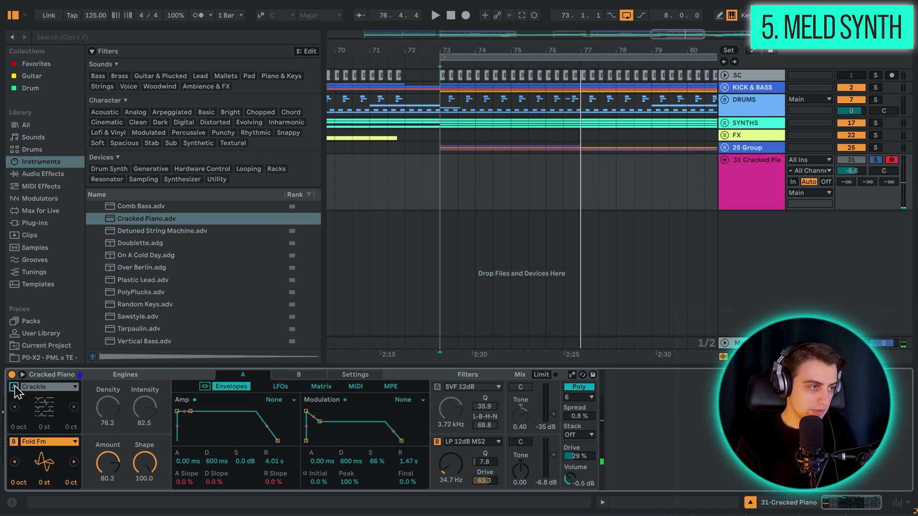
pyautogui.click(13, 386)
# Load the On A Cold Day preset, inspect the Rain chain's Meld, and delete it
pyautogui.doubleClick(146, 255)
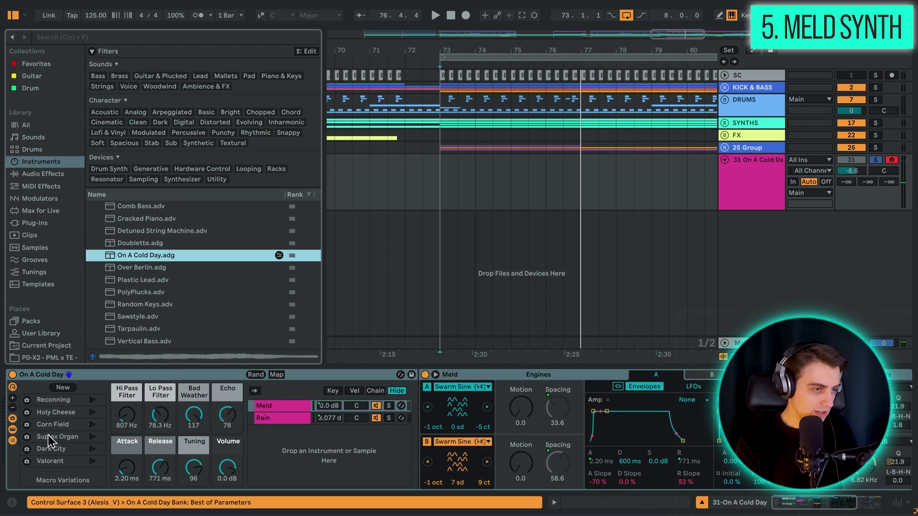
pyautogui.click(280, 419)
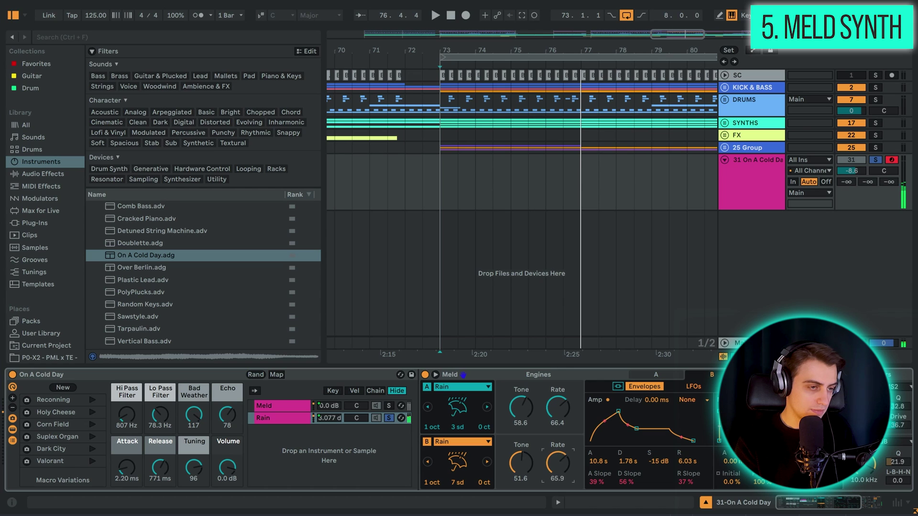
pyautogui.press('Delete')
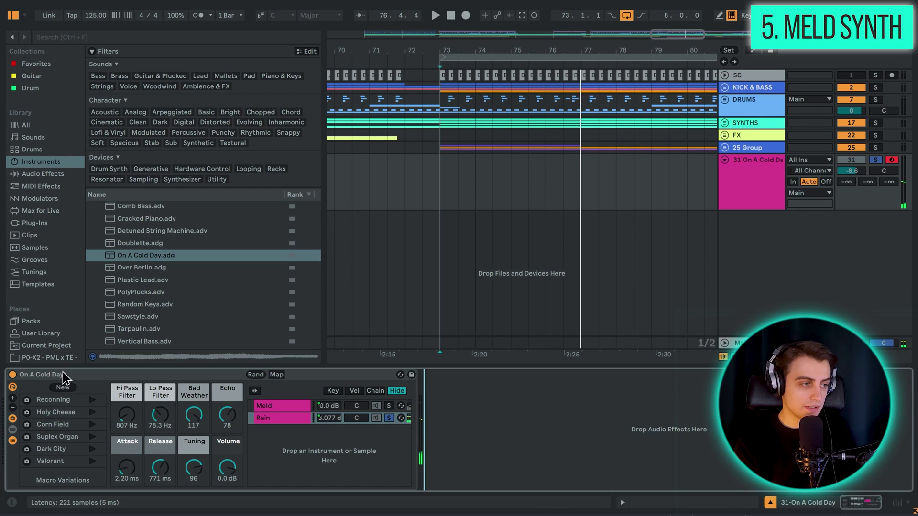
pyautogui.press('Delete')
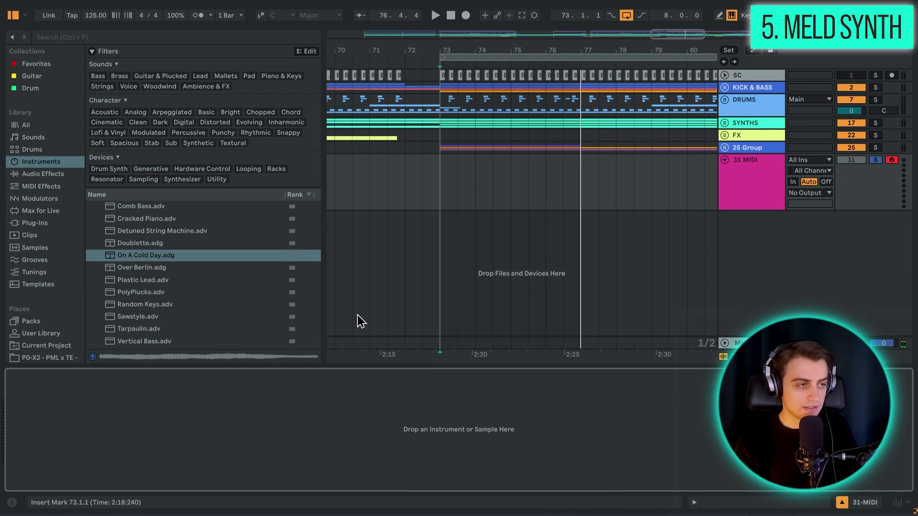